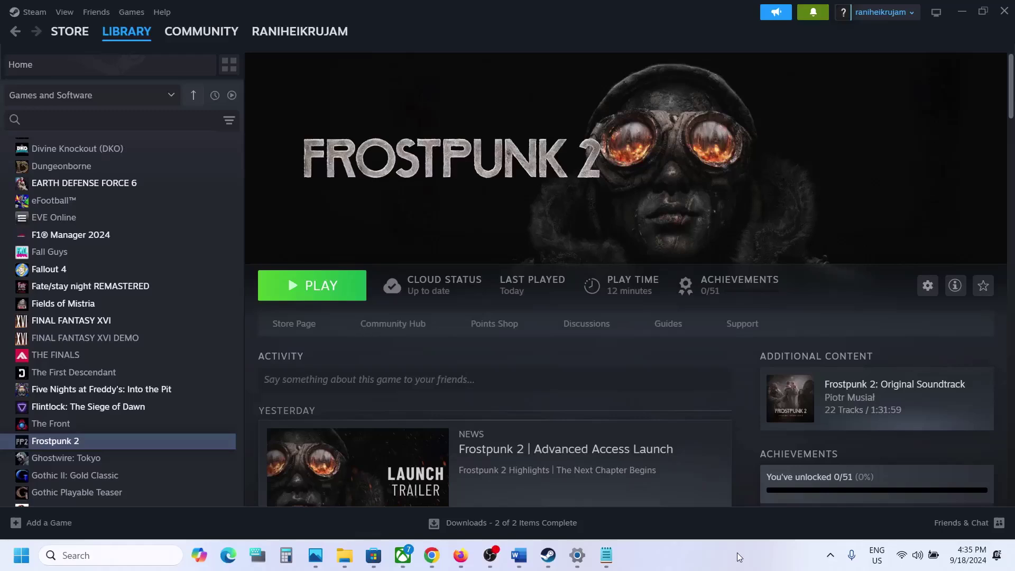
# - Open the Frostpunk 2 page in the Xbox app
pyautogui.click(521, 563)
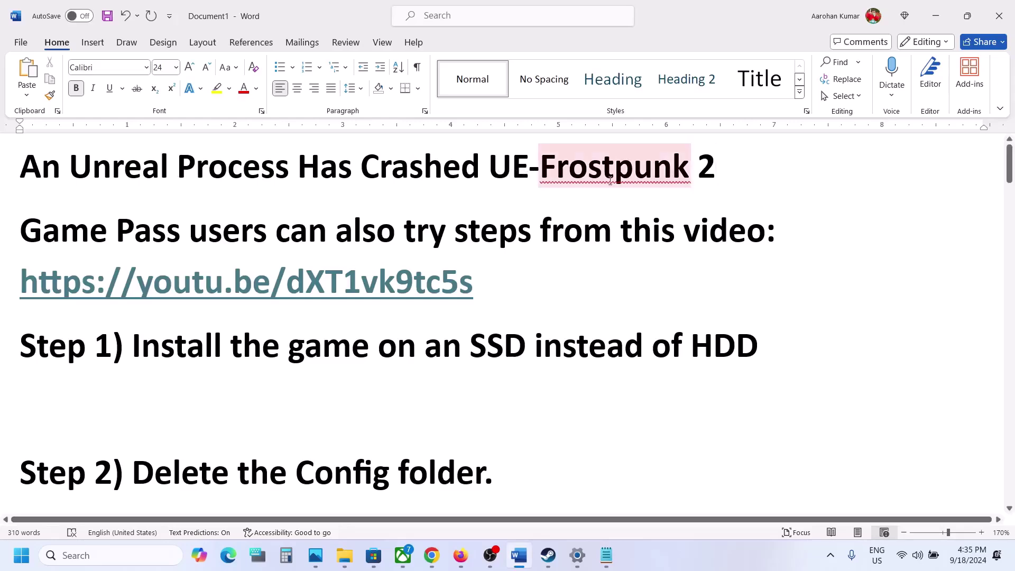
pyautogui.click(945, 13)
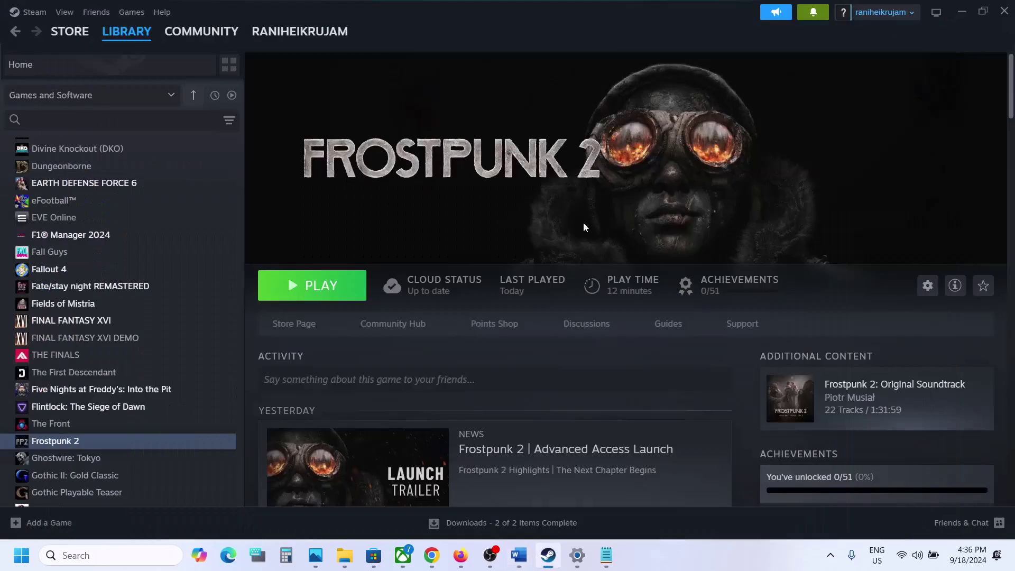
pyautogui.click(669, 569)
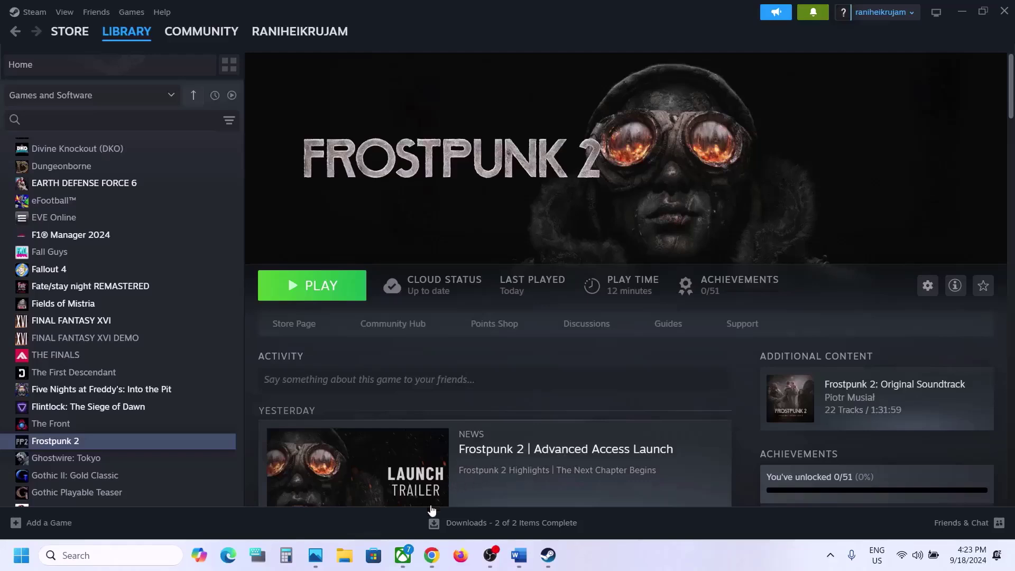
pyautogui.click(403, 558)
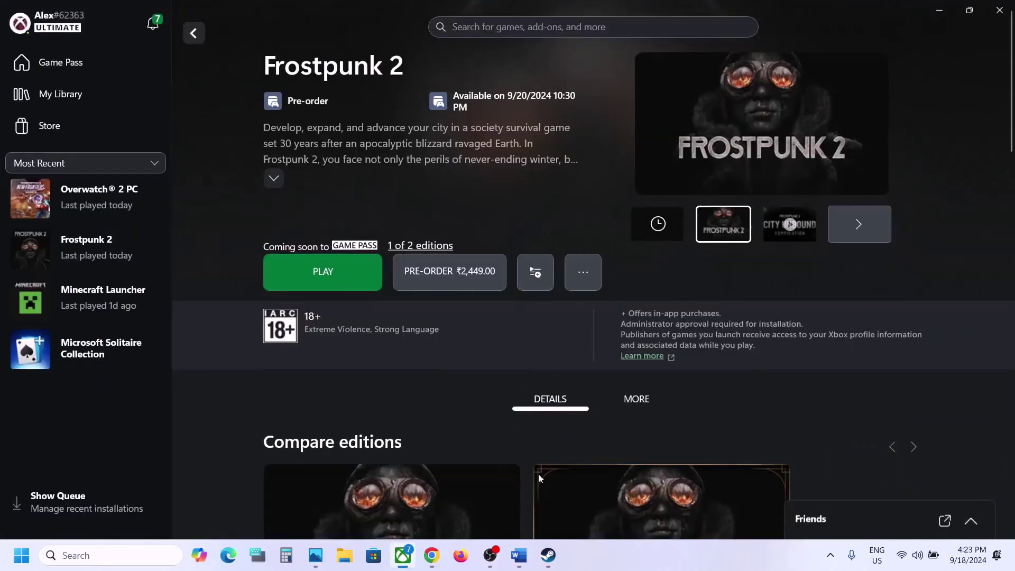
# - Select the Game Pass video link in the Word notes and preview its YouTube results in Chrome
pyautogui.click(519, 556)
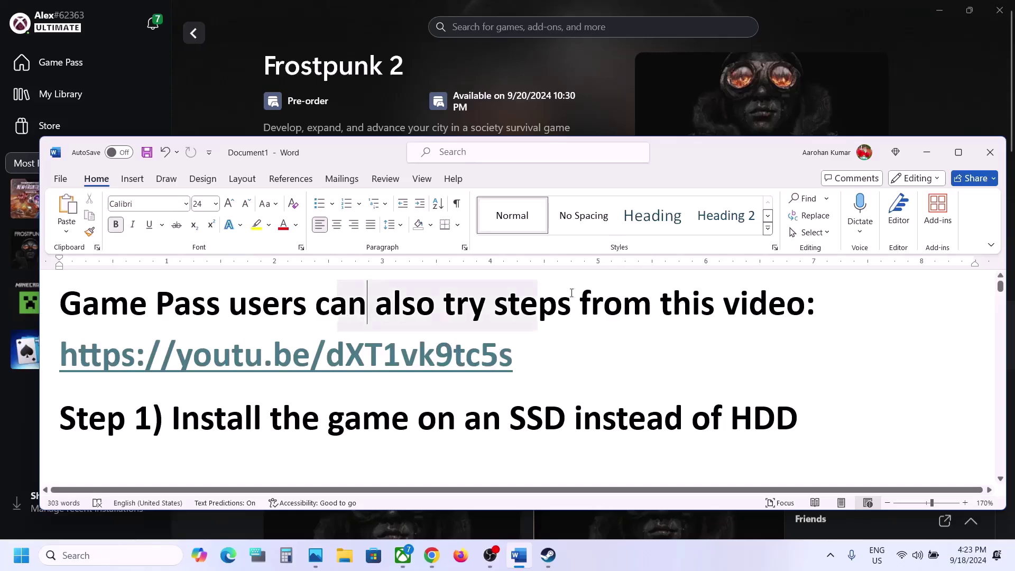
pyautogui.moveTo(362, 310); pyautogui.dragTo(613, 306)
pyautogui.tripleClick(551, 355)
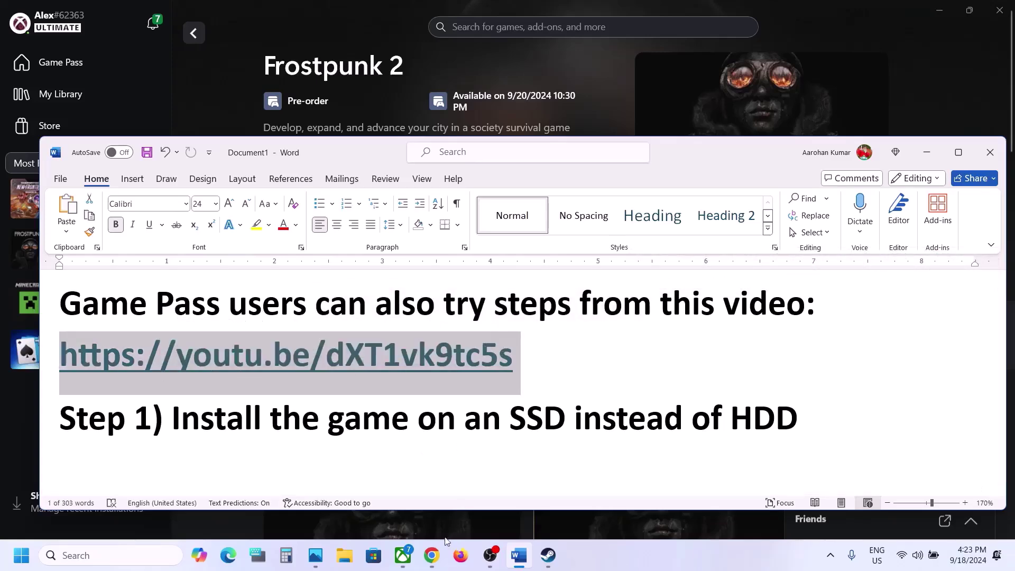
pyautogui.click(431, 556)
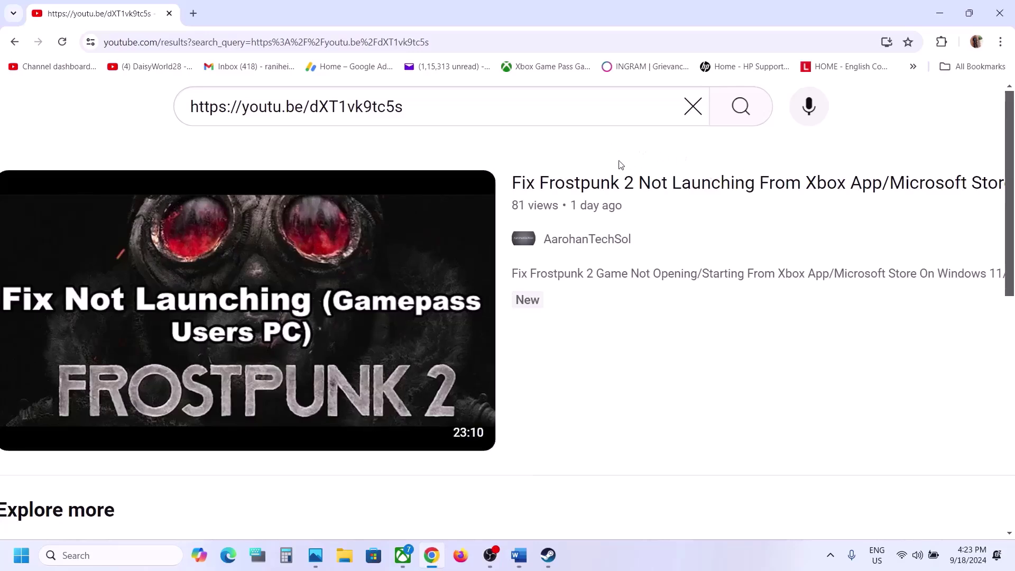
pyautogui.click(940, 13)
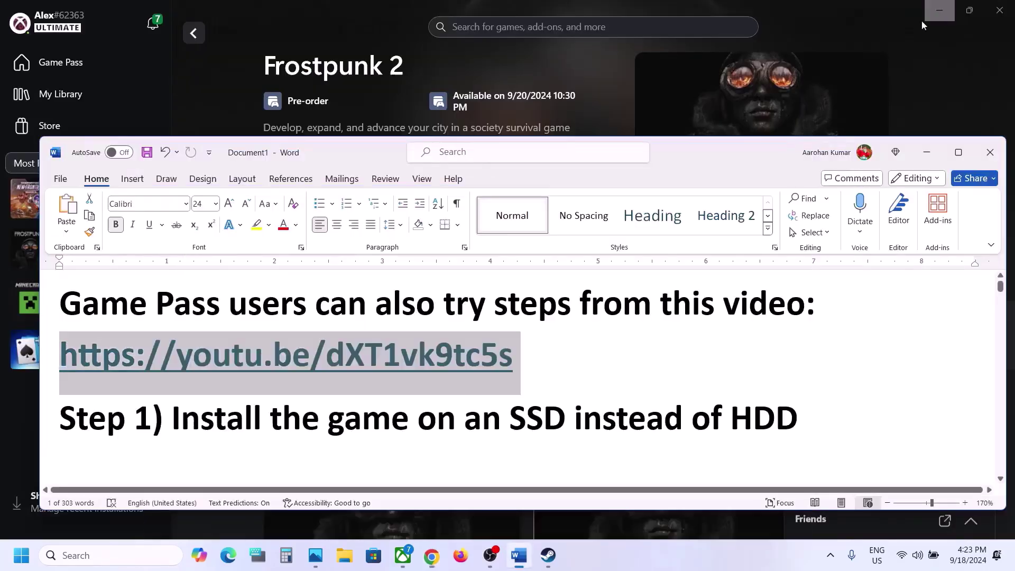
pyautogui.rightClick(320, 418)
pyautogui.press('Escape')
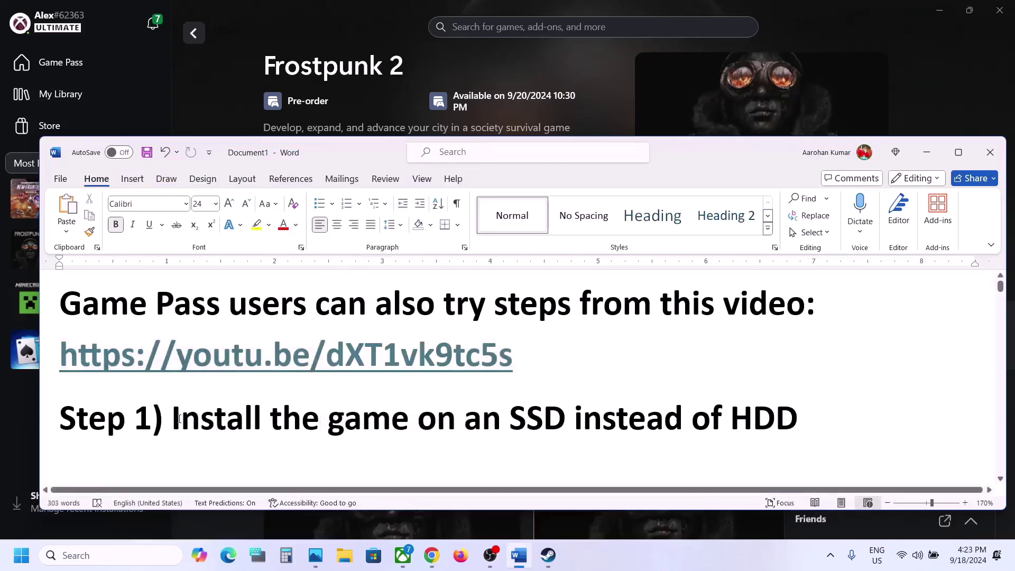
pyautogui.moveTo(179, 419); pyautogui.dragTo(829, 412)
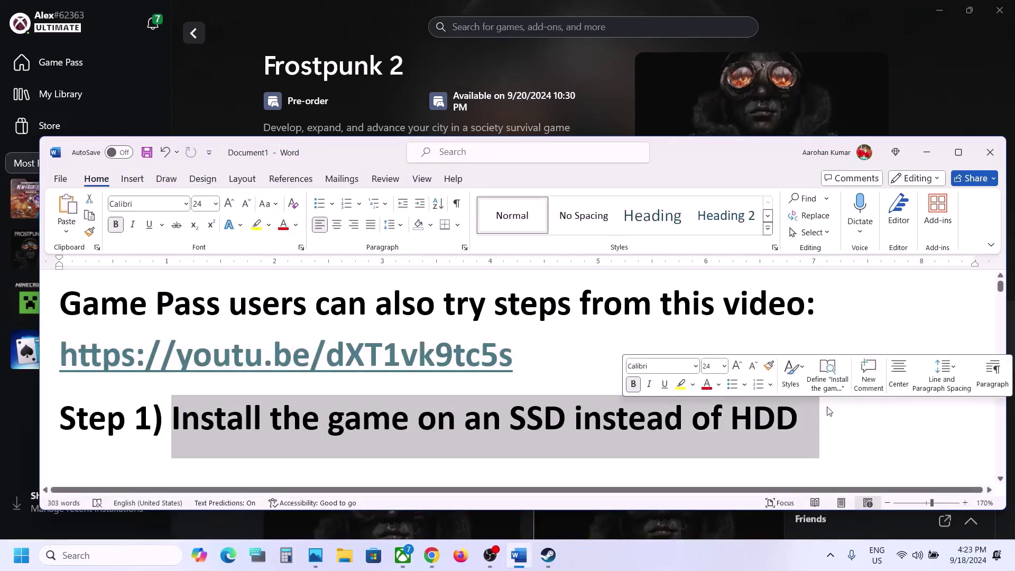
pyautogui.click(513, 439)
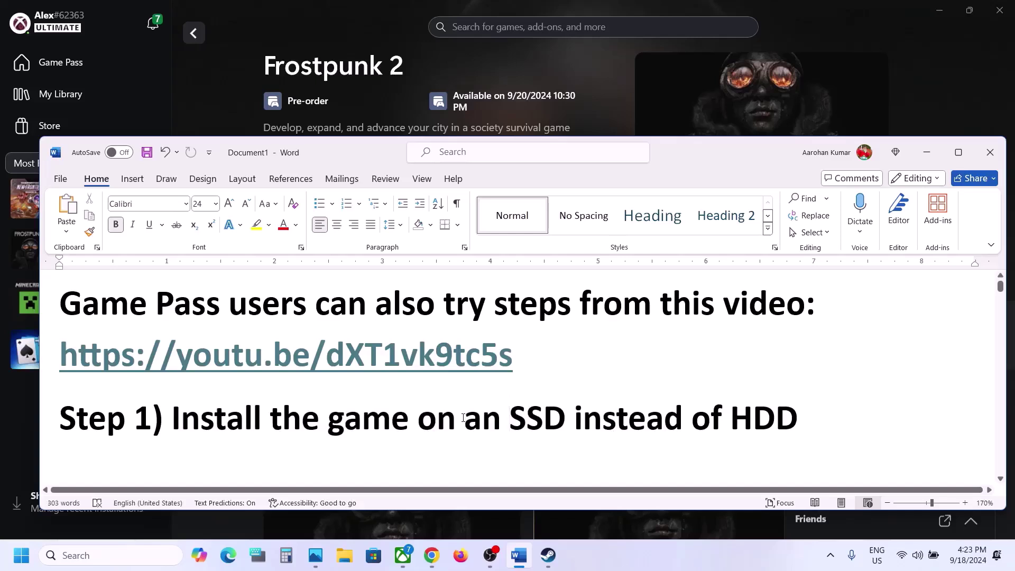
pyautogui.moveTo(463, 418); pyautogui.dragTo(546, 421)
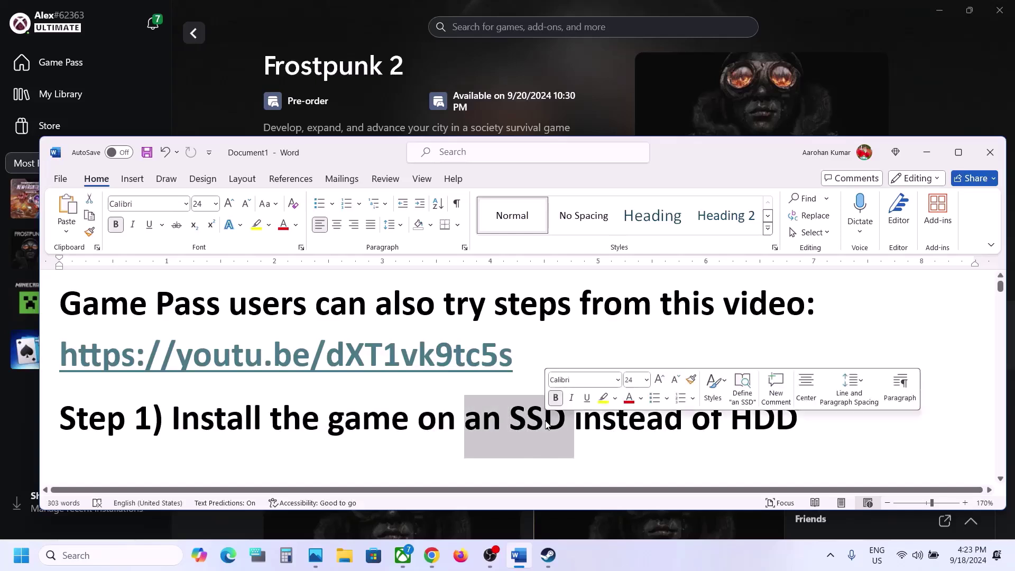
pyautogui.scroll(-3, 546, 423)
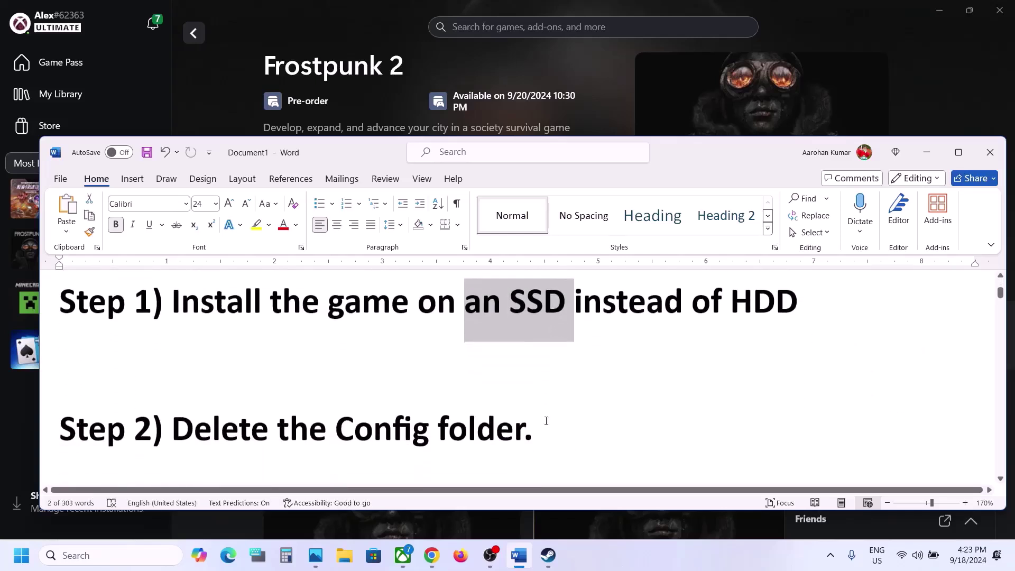
pyautogui.moveTo(196, 397); pyautogui.dragTo(500, 398)
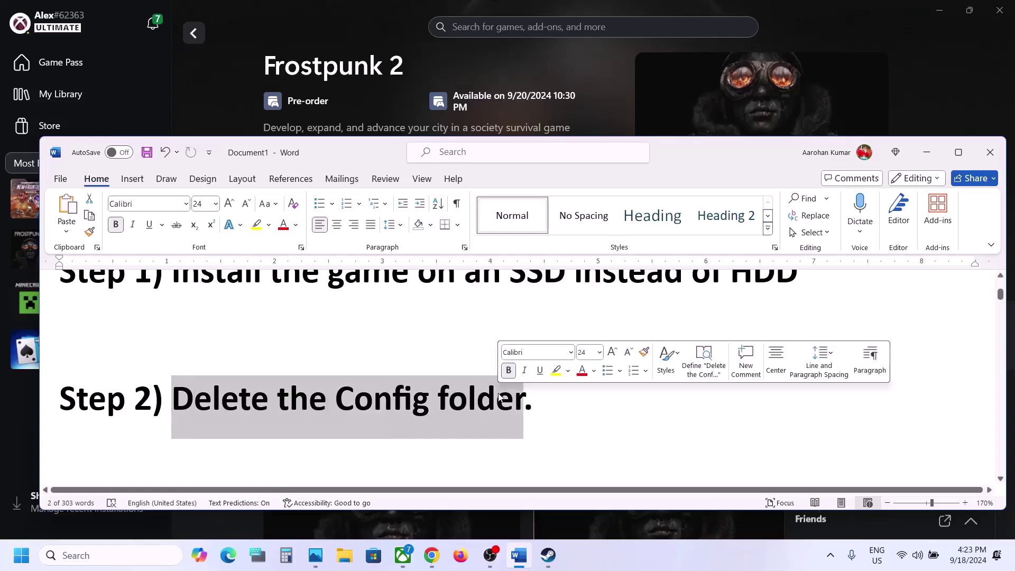
pyautogui.click(542, 399)
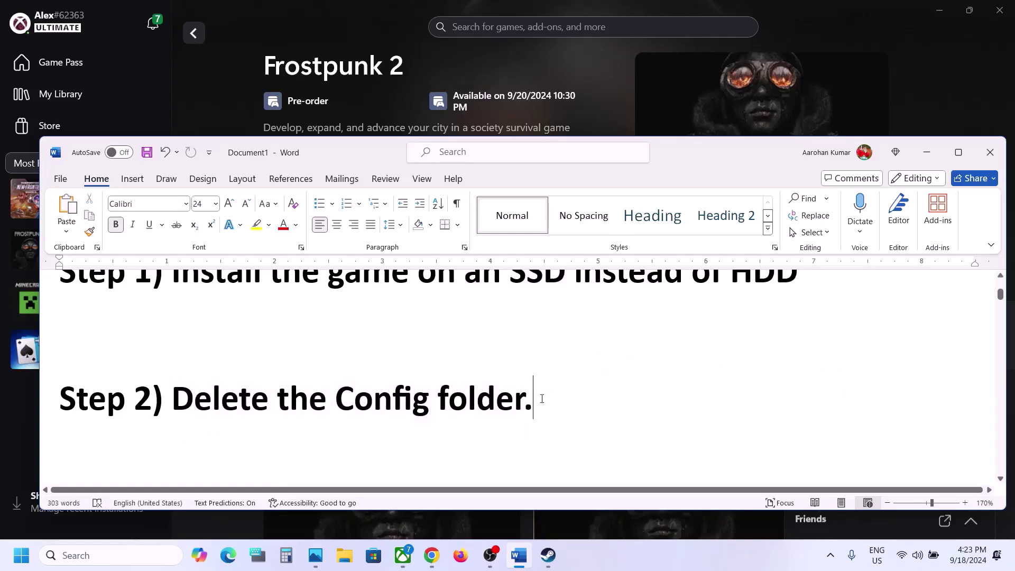
pyautogui.click(373, 555)
# - In a maximized File Explorer, go from This PC through OS (C:) > Users into the user's profile folder
pyautogui.click(347, 563)
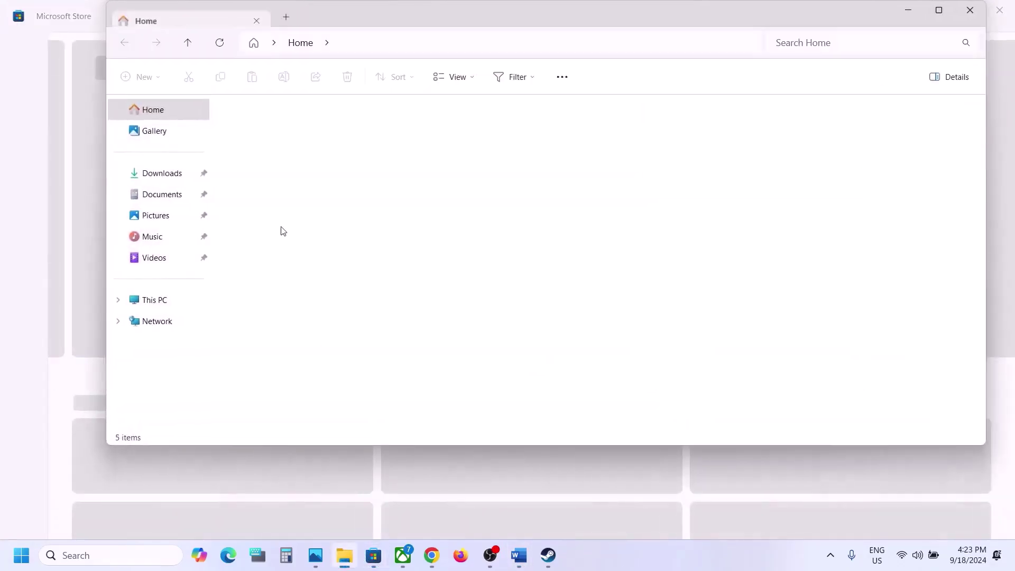
pyautogui.click(939, 10)
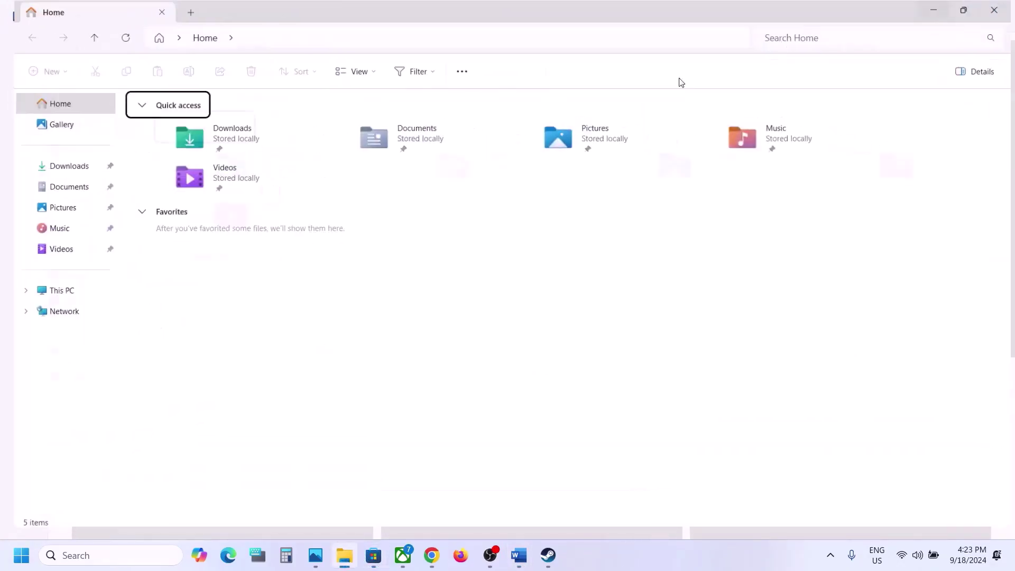
pyautogui.click(77, 291)
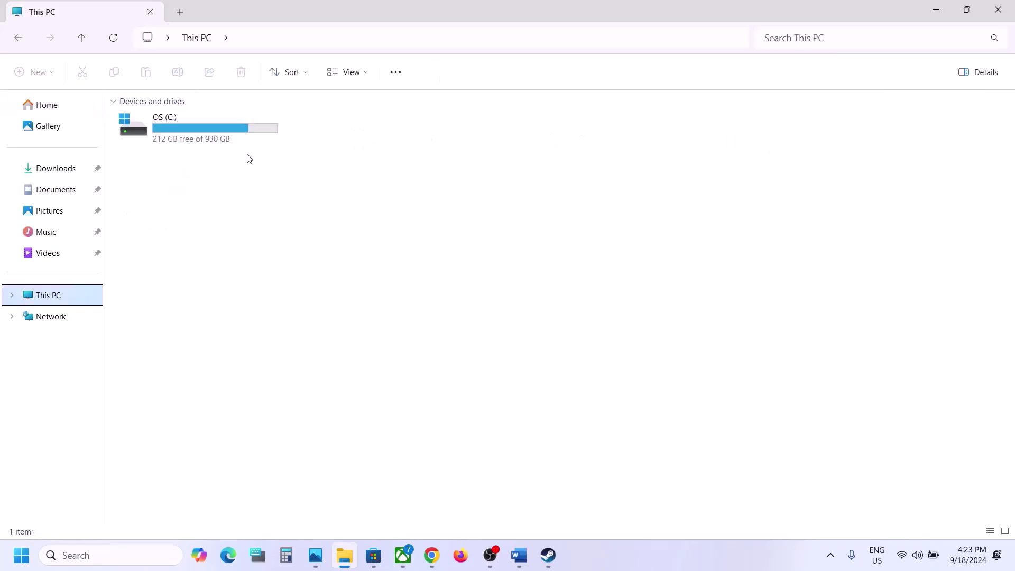
pyautogui.doubleClick(225, 138)
pyautogui.scroll(-1, 230, 338)
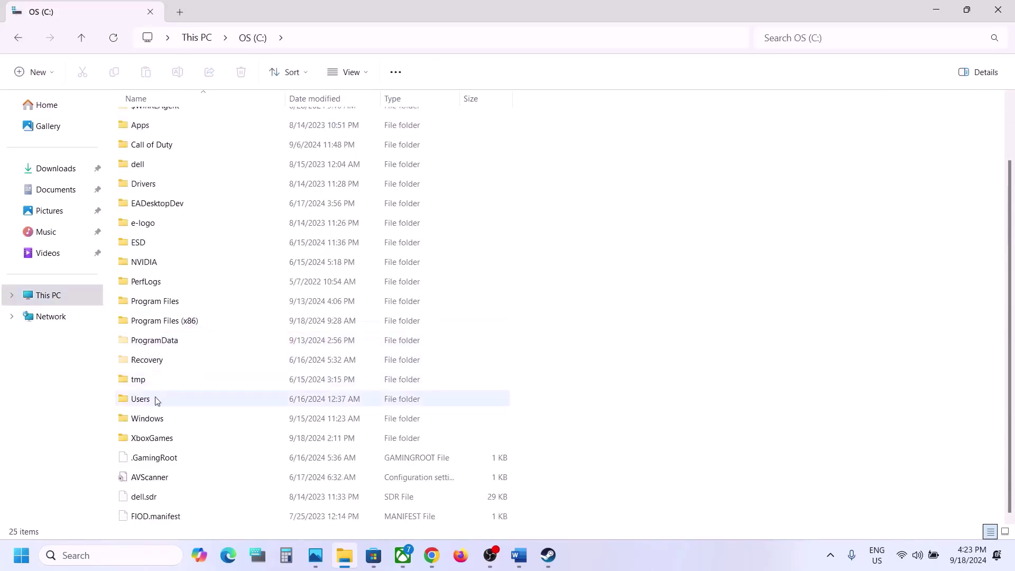
pyautogui.doubleClick(152, 403)
pyautogui.click(142, 121)
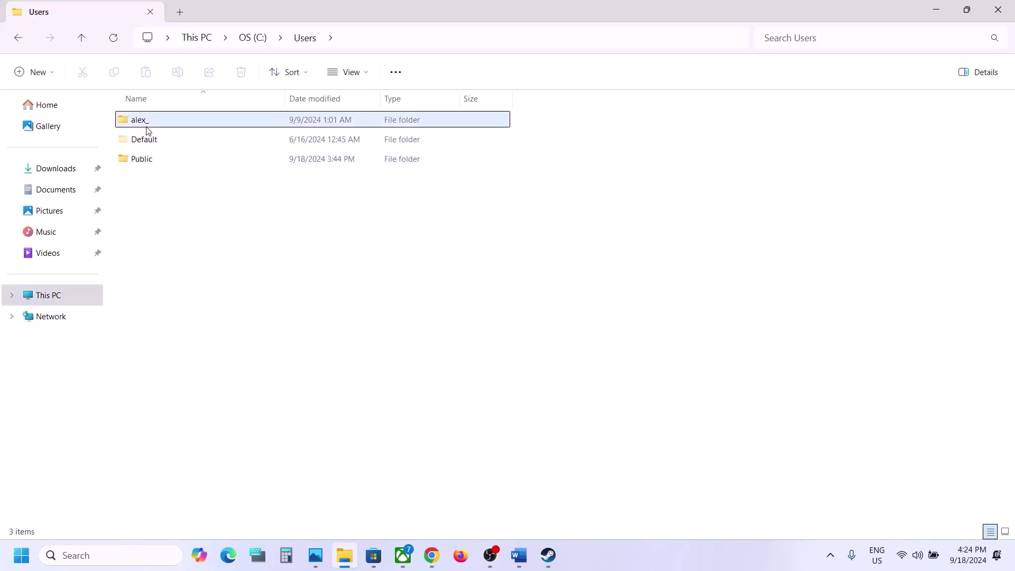
pyautogui.doubleClick(189, 119)
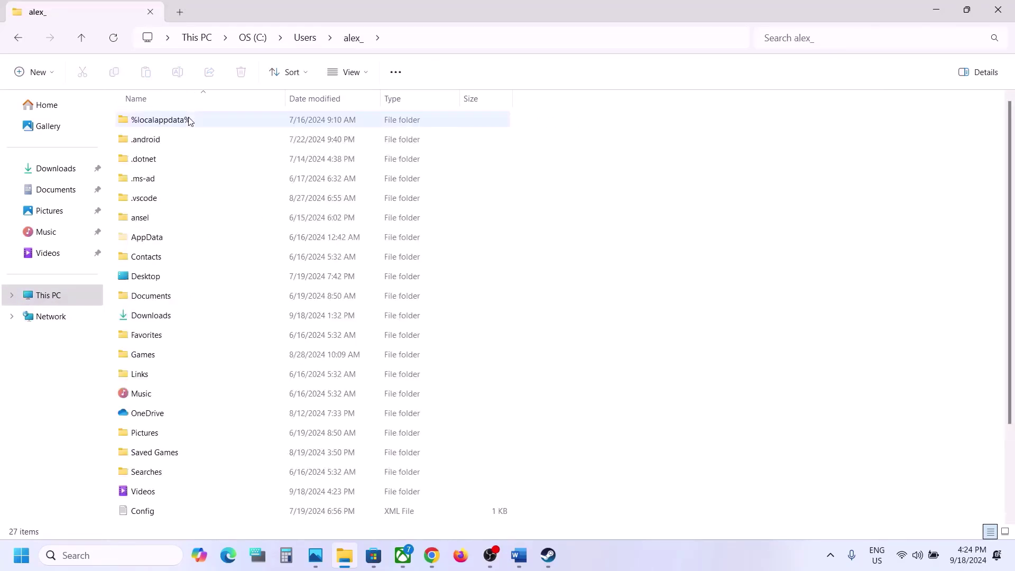
pyautogui.click(154, 237)
# - Turn on Hidden items in File Explorer's View options so AppData is visible
pyautogui.click(357, 77)
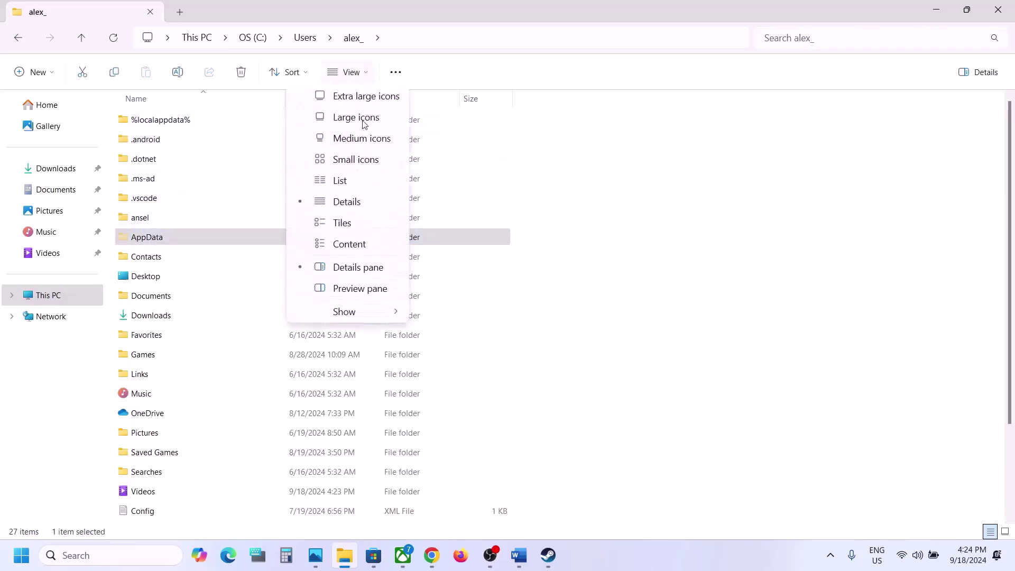
pyautogui.moveTo(359, 319)
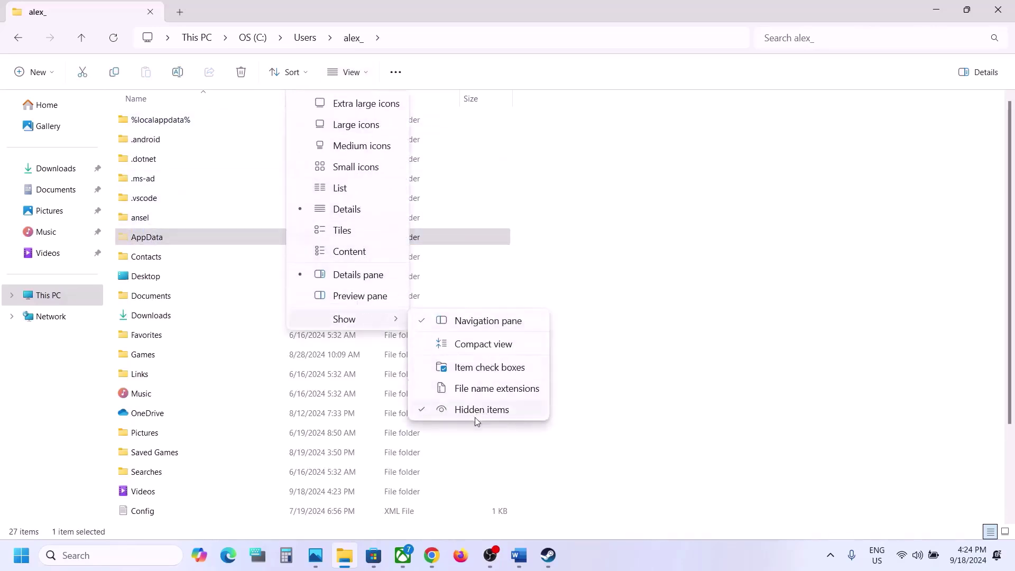
pyautogui.click(193, 241)
# - Open AppData > Local > 11bitstudios > Frostpunk2 > Steam > Saved
pyautogui.doubleClick(194, 242)
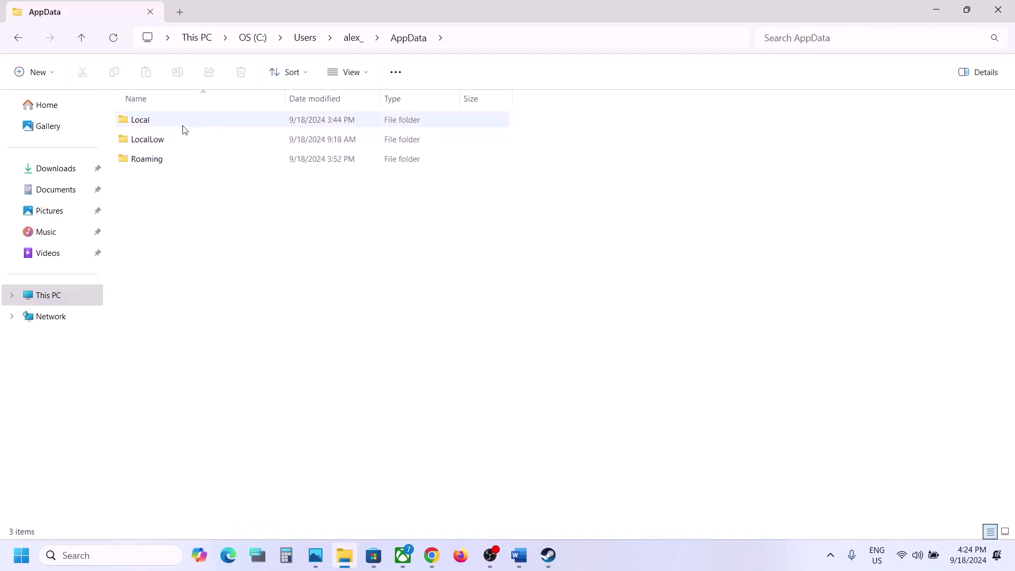
pyautogui.doubleClick(167, 125)
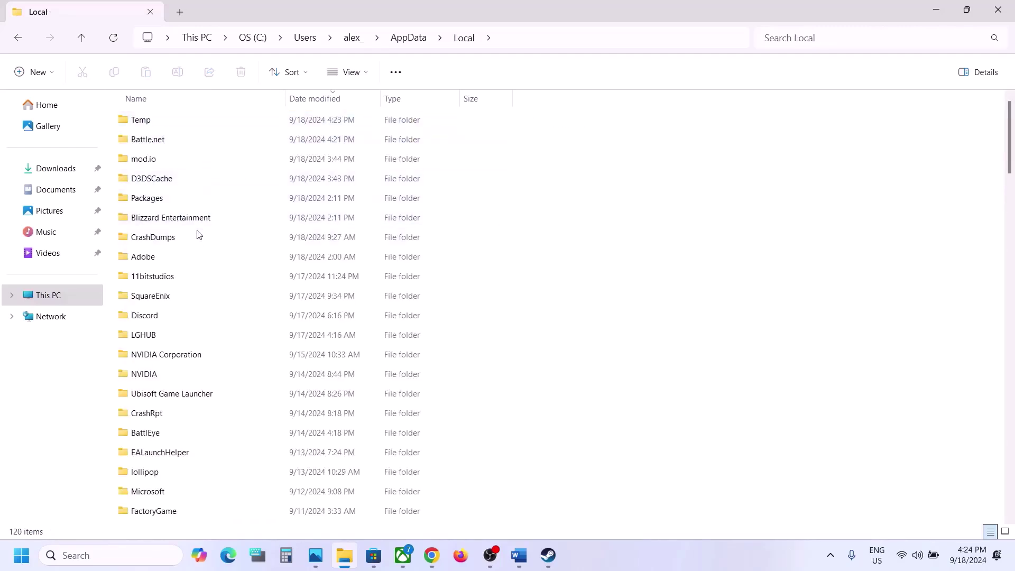
pyautogui.click(168, 280)
pyautogui.doubleClick(184, 281)
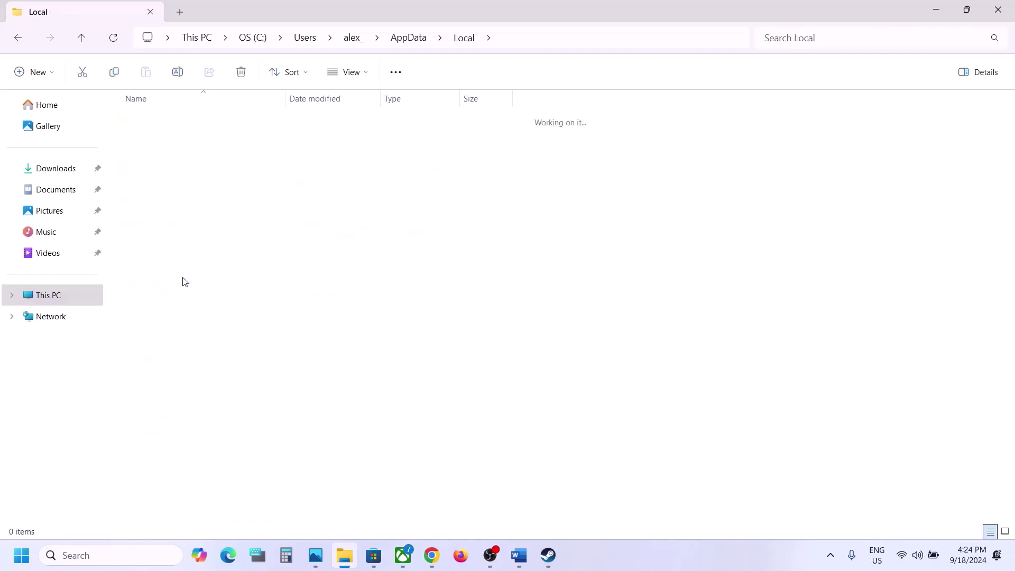
pyautogui.click(186, 126)
pyautogui.doubleClick(187, 126)
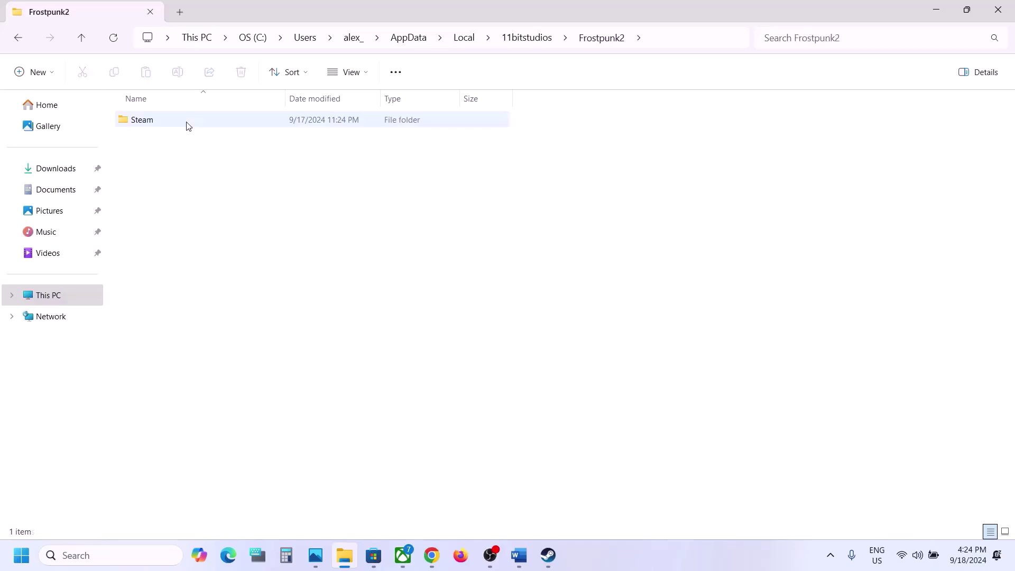
pyautogui.click(194, 125)
pyautogui.doubleClick(195, 125)
pyautogui.click(195, 124)
pyautogui.doubleClick(197, 125)
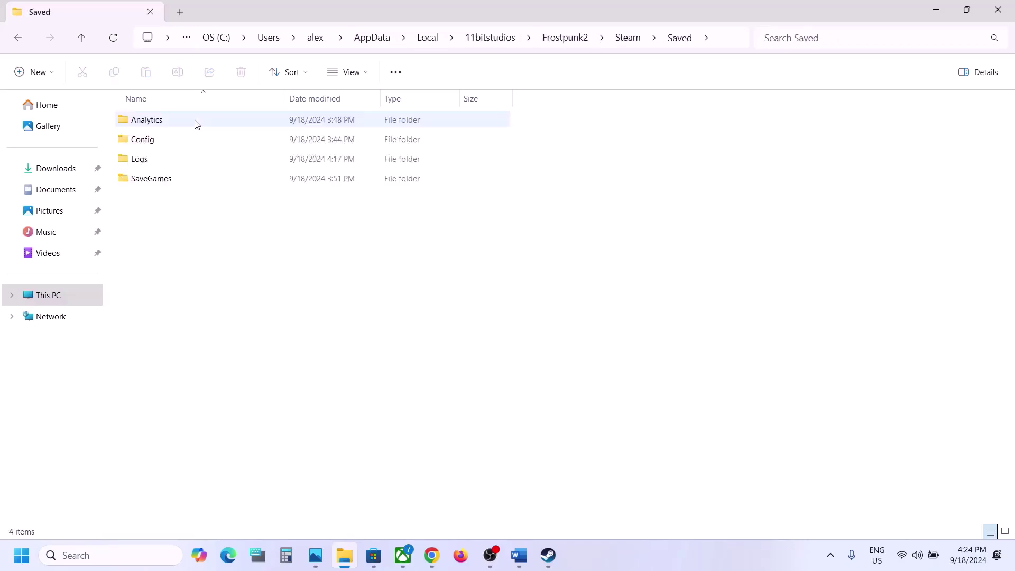
# - Delete the Config folder from Frostpunk 2's Saved folder
pyautogui.click(155, 145)
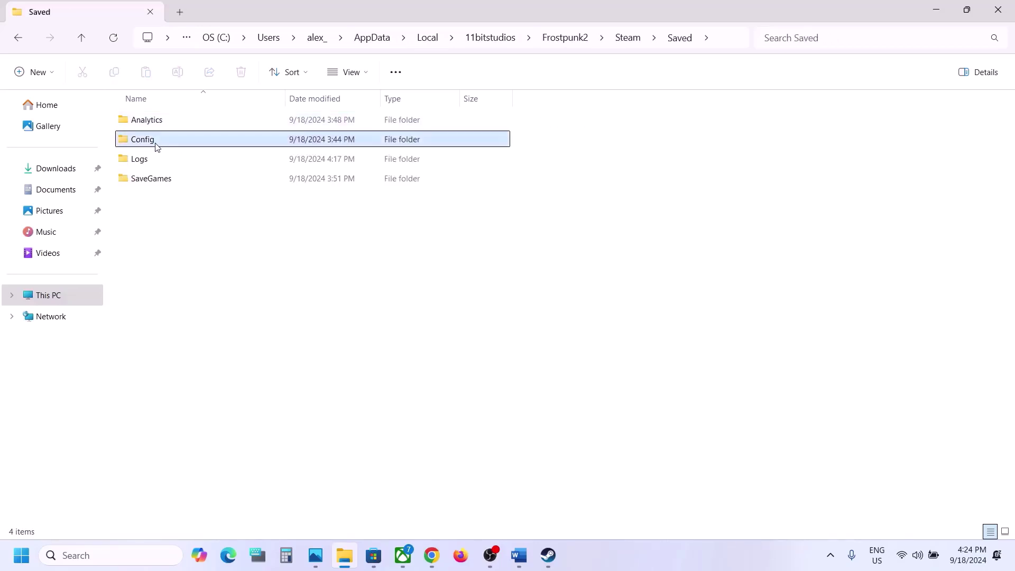
pyautogui.rightClick(182, 143)
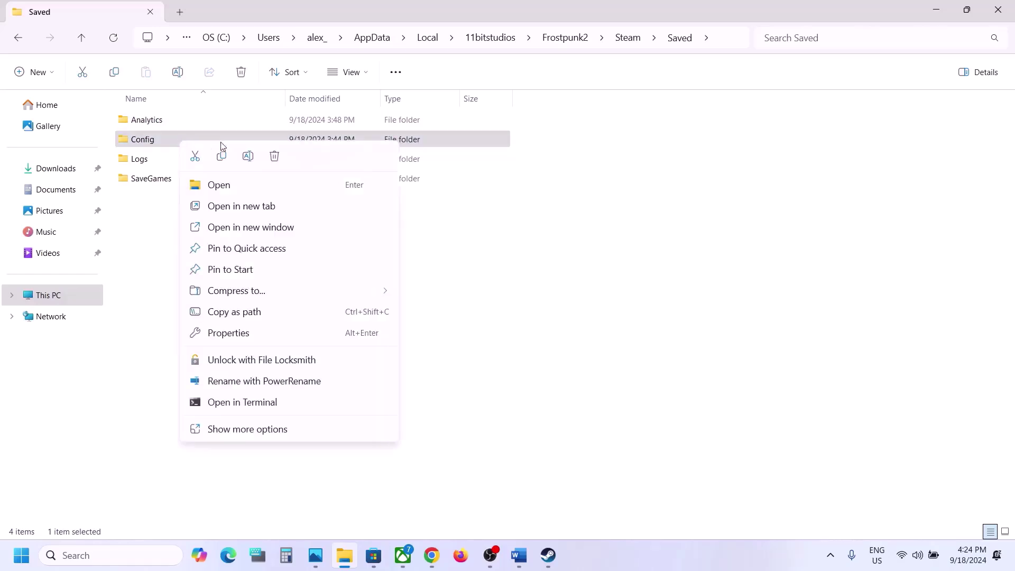
pyautogui.click(275, 157)
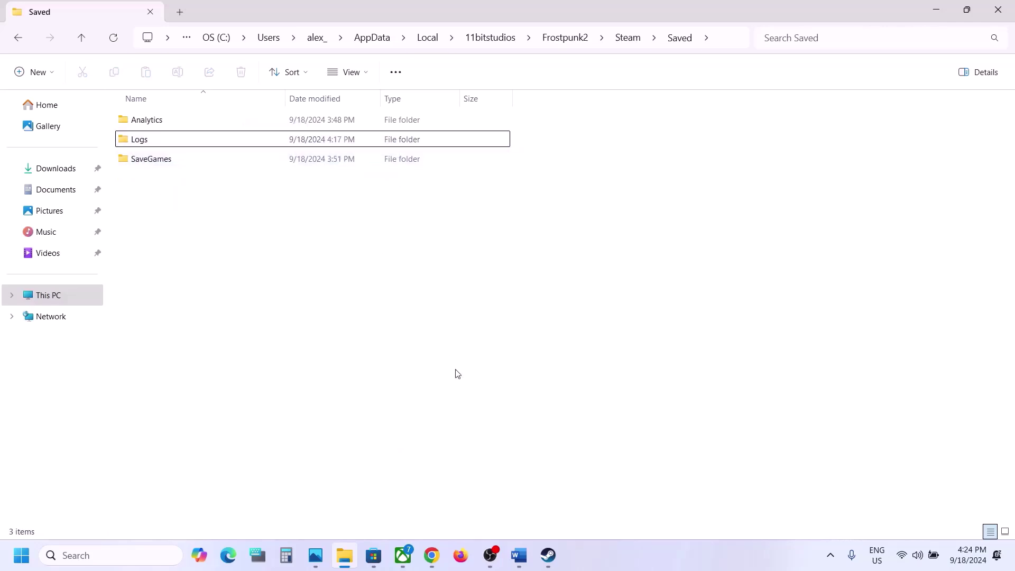
# - Return to Frostpunk 2's page in the Steam library
pyautogui.click(550, 556)
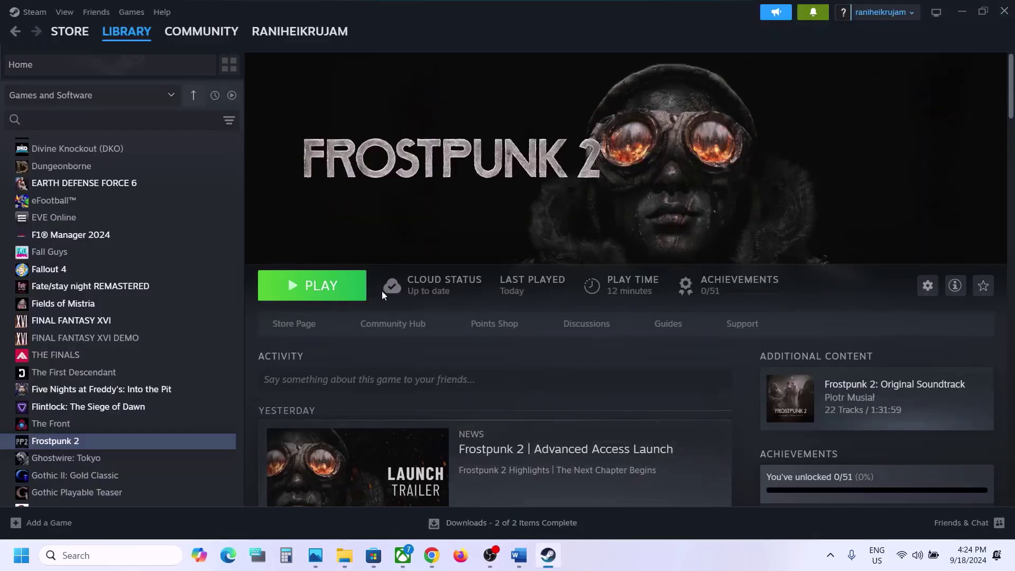
pyautogui.click(519, 555)
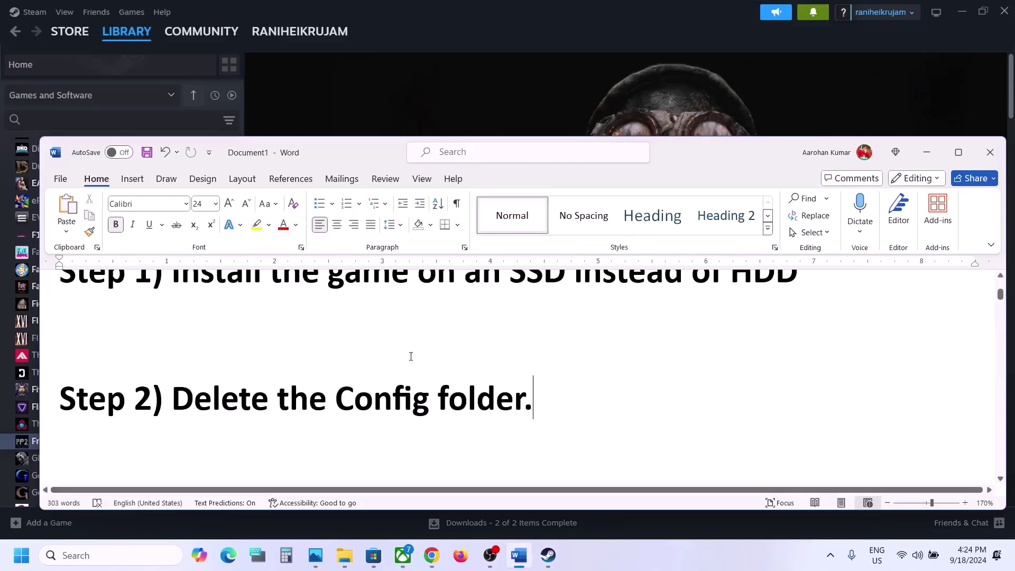
pyautogui.scroll(-3, 411, 356)
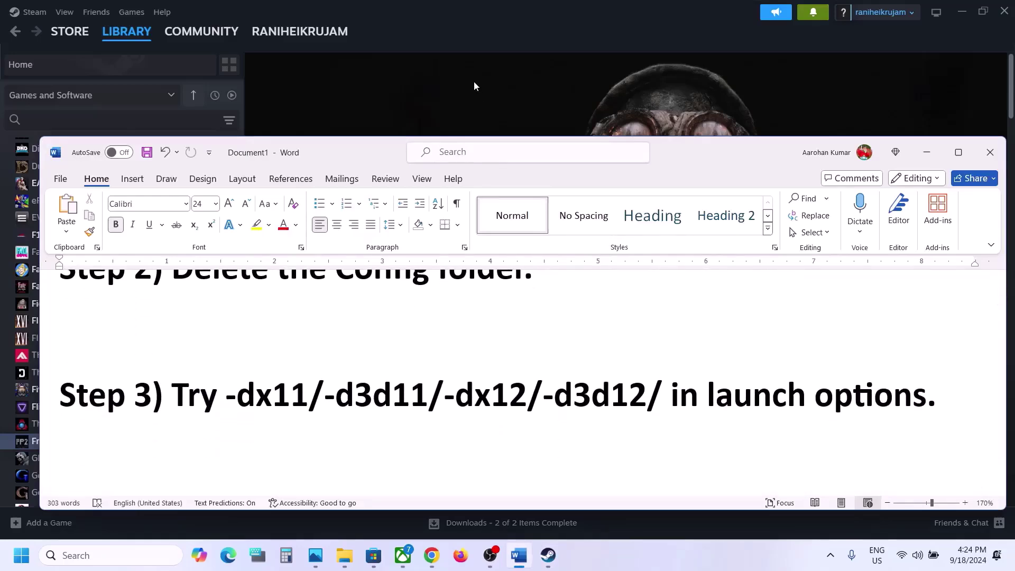
pyautogui.click(474, 81)
# - Set Frostpunk 2's launch option to -dx11 in Properties and close the dialog
pyautogui.rightClick(119, 443)
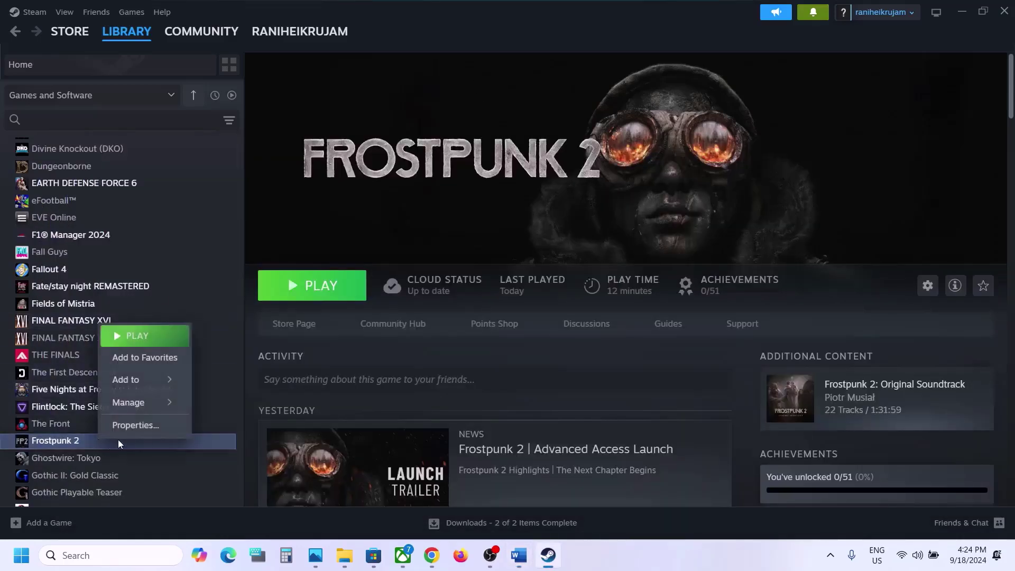
pyautogui.click(136, 425)
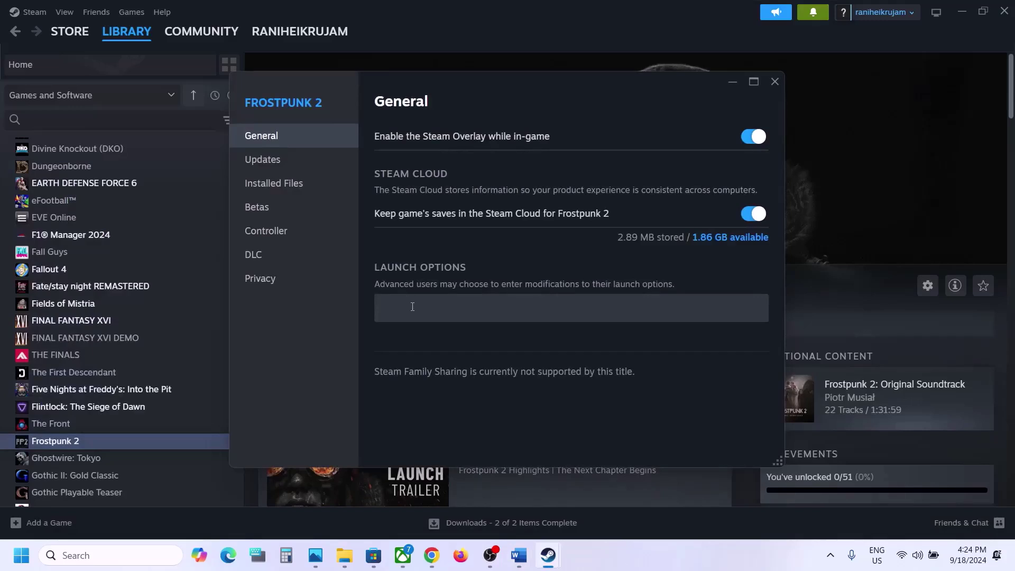
pyautogui.click(412, 306)
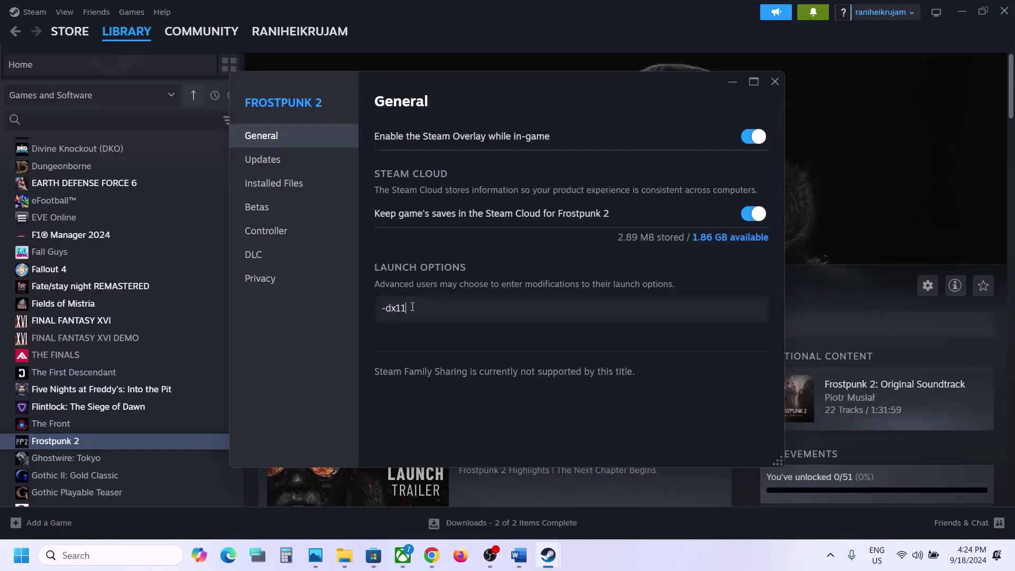
pyautogui.click(812, 84)
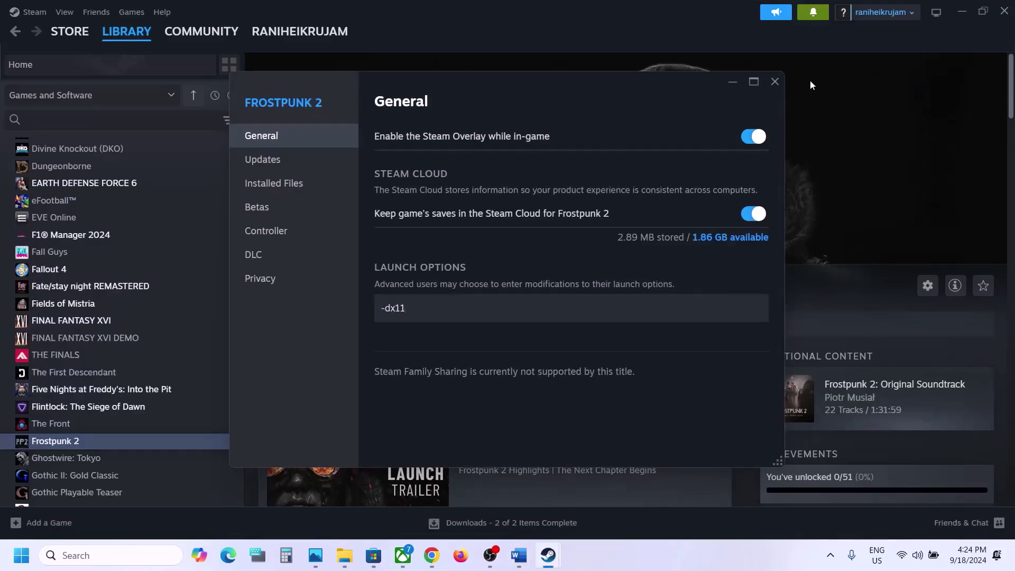
pyautogui.click(774, 82)
# - Reopen Properties, try -d3d11, -dx12 and -d3d12 as launch options, then clear the field
pyautogui.rightClick(143, 441)
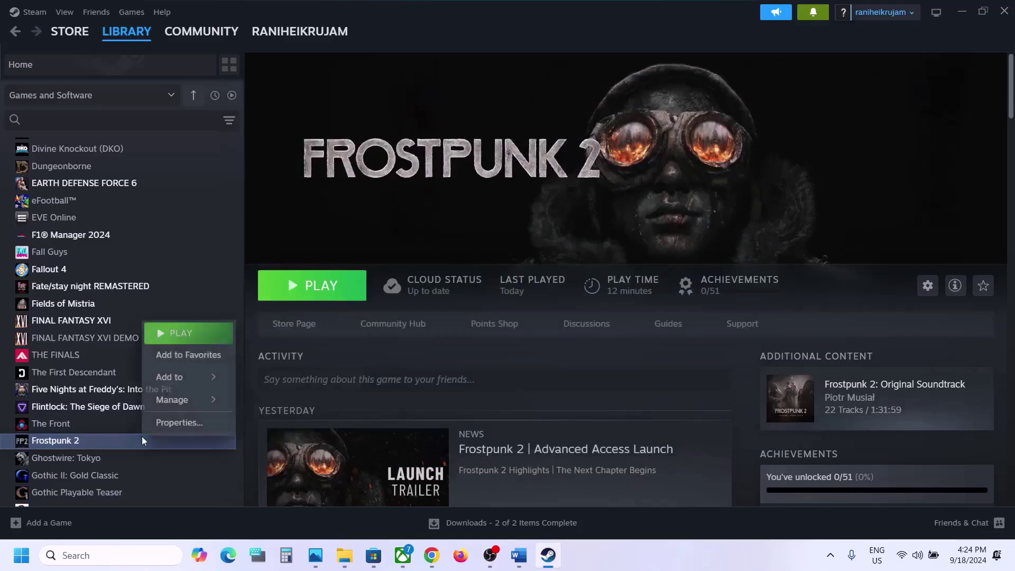
pyautogui.click(180, 423)
pyautogui.press('Tab')
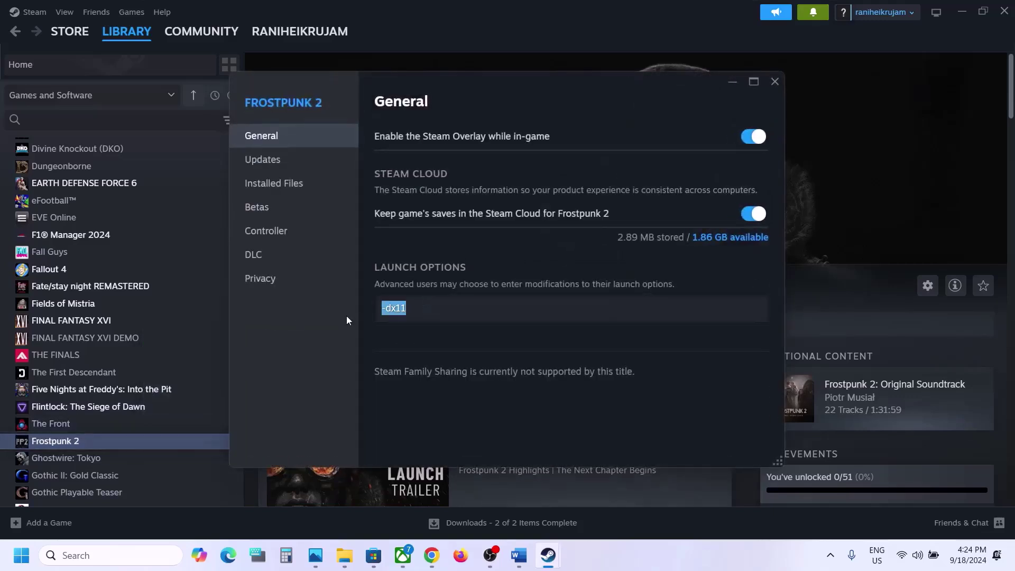
pyautogui.write('-d3d11')
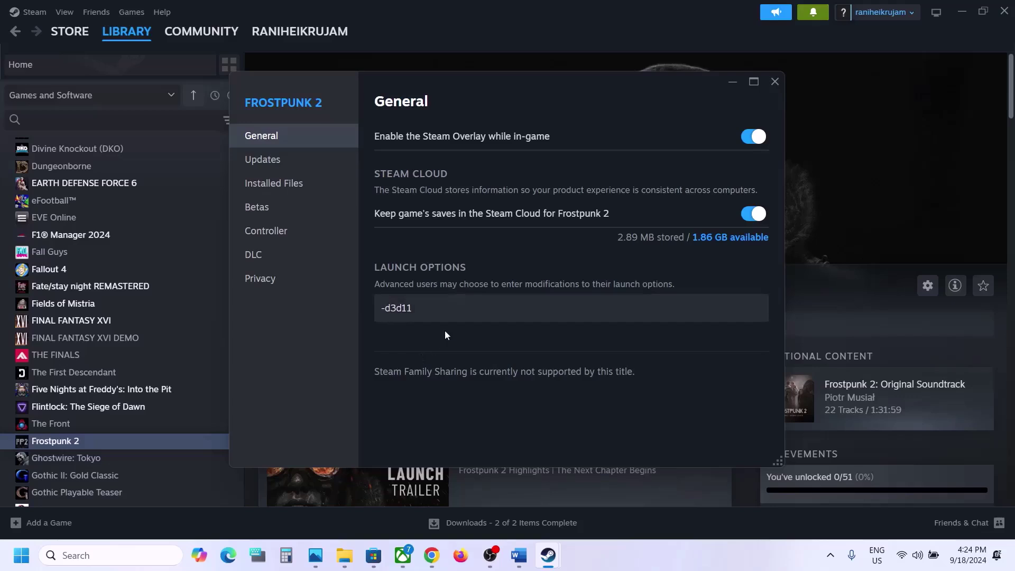
pyautogui.moveTo(442, 311); pyautogui.dragTo(379, 311)
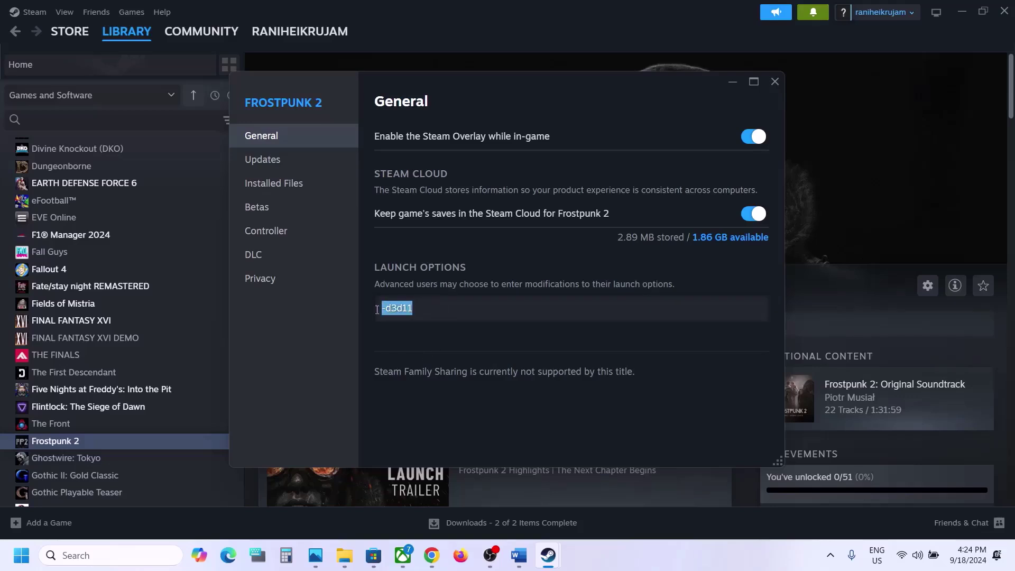
pyautogui.write('-')
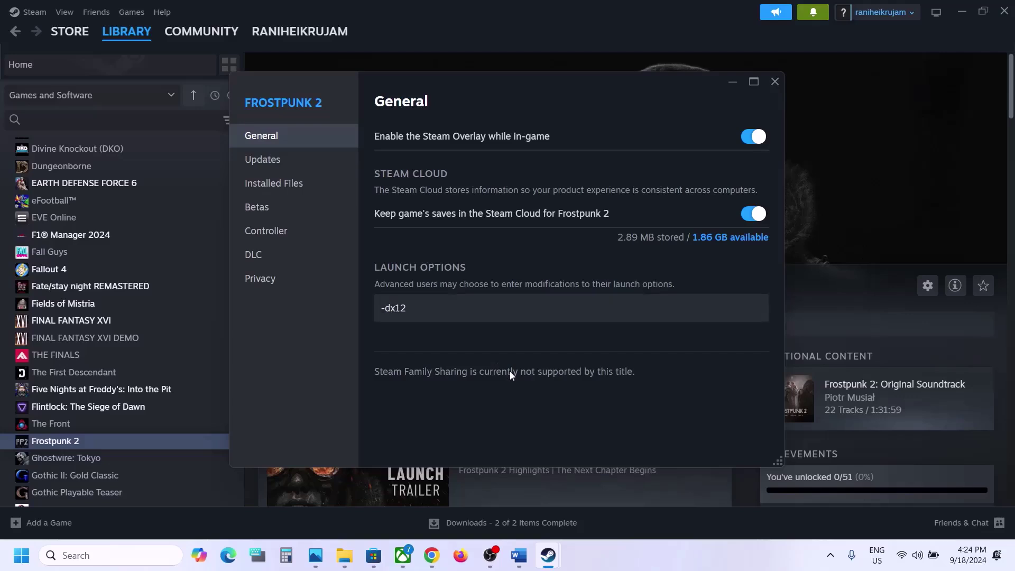
pyautogui.moveTo(435, 307); pyautogui.dragTo(364, 309)
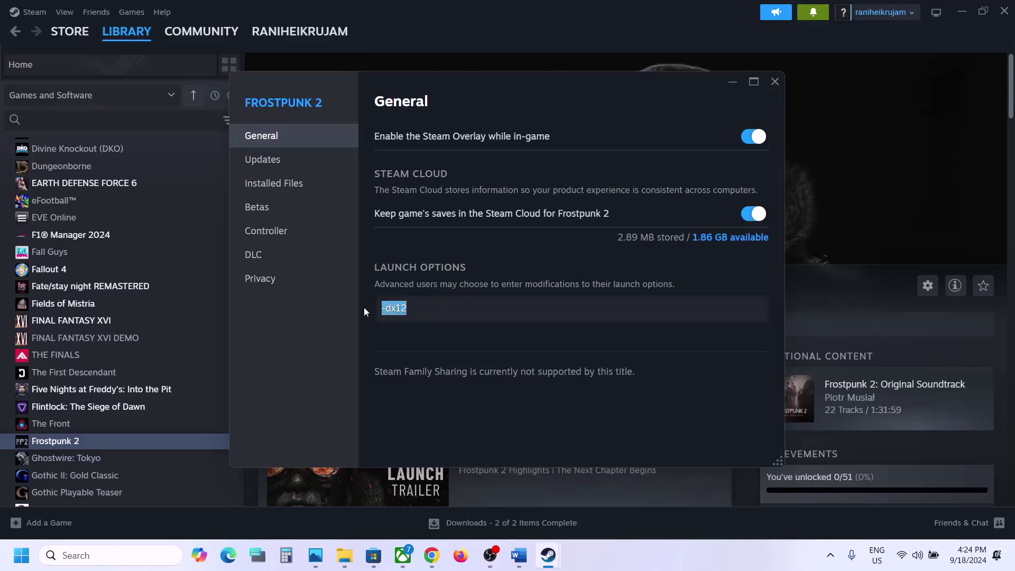
pyautogui.write('-d3d12')
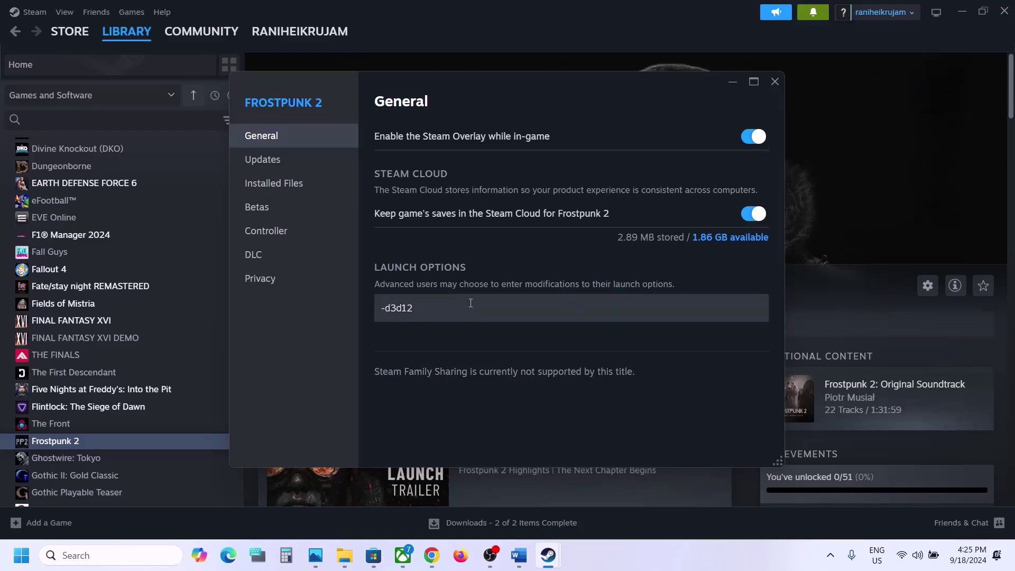
pyautogui.moveTo(470, 303); pyautogui.dragTo(359, 298)
pyautogui.press('BackSpace')
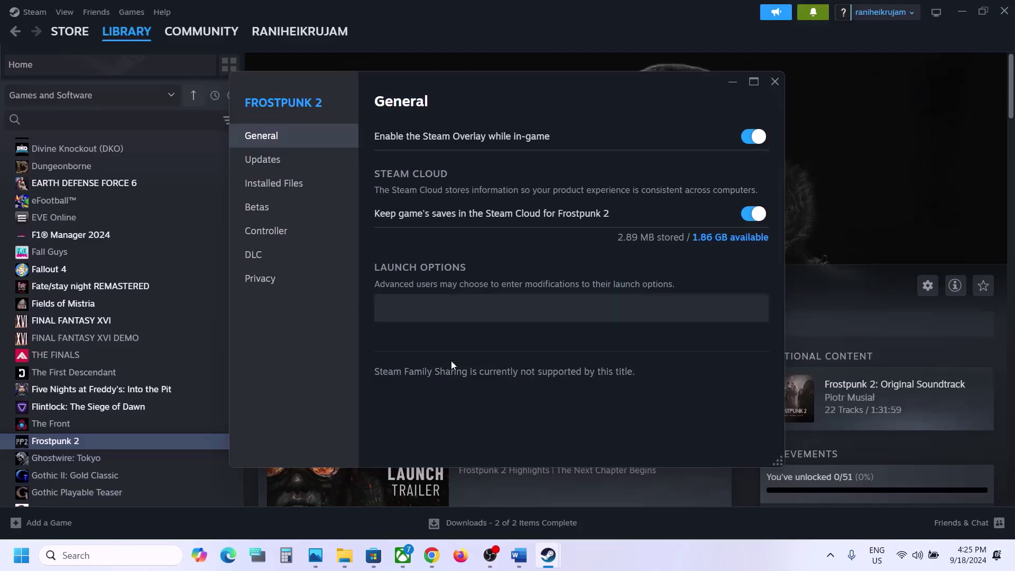
# - Close Frostpunk 2's properties and maximize the Word guide at Step 4's clean installation note
pyautogui.click(775, 81)
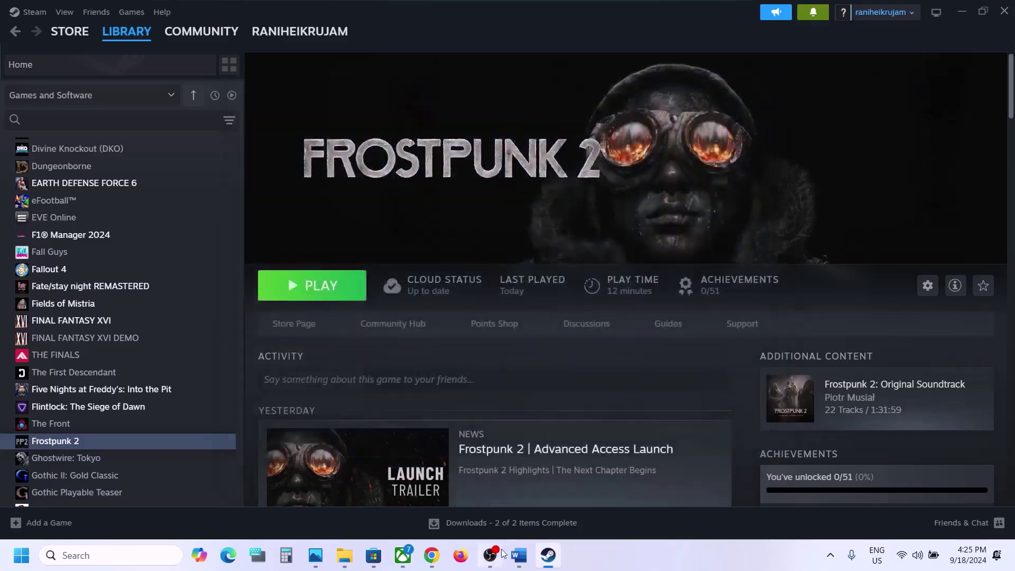
pyautogui.click(525, 561)
pyautogui.scroll(-3, 404, 392)
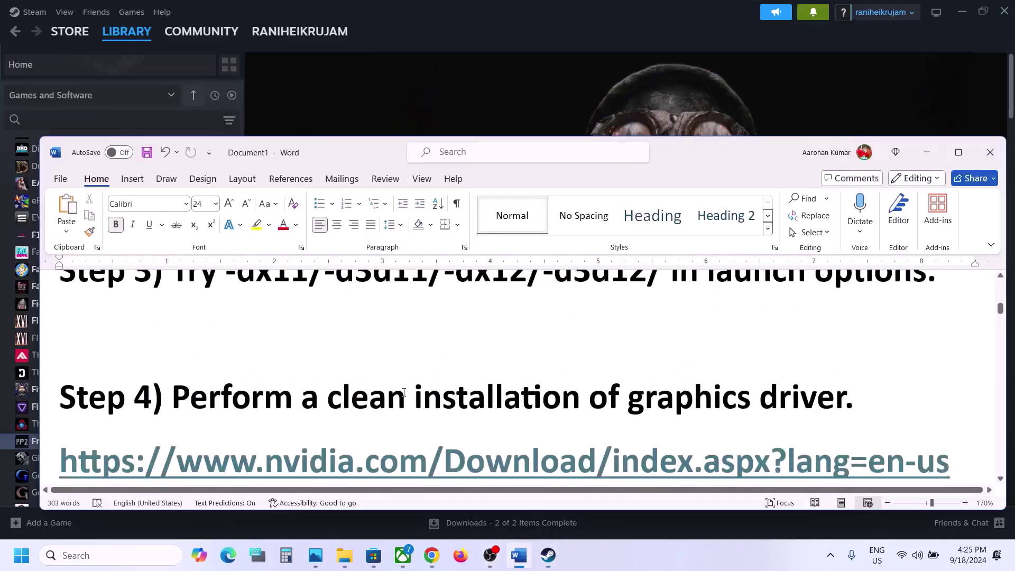
pyautogui.moveTo(301, 365); pyautogui.dragTo(759, 370)
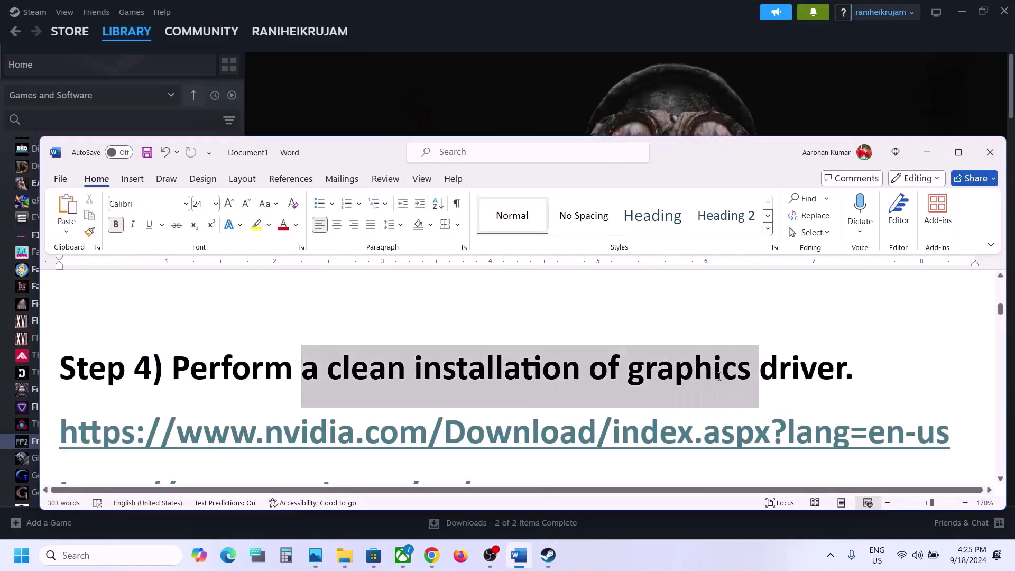
pyautogui.click(960, 152)
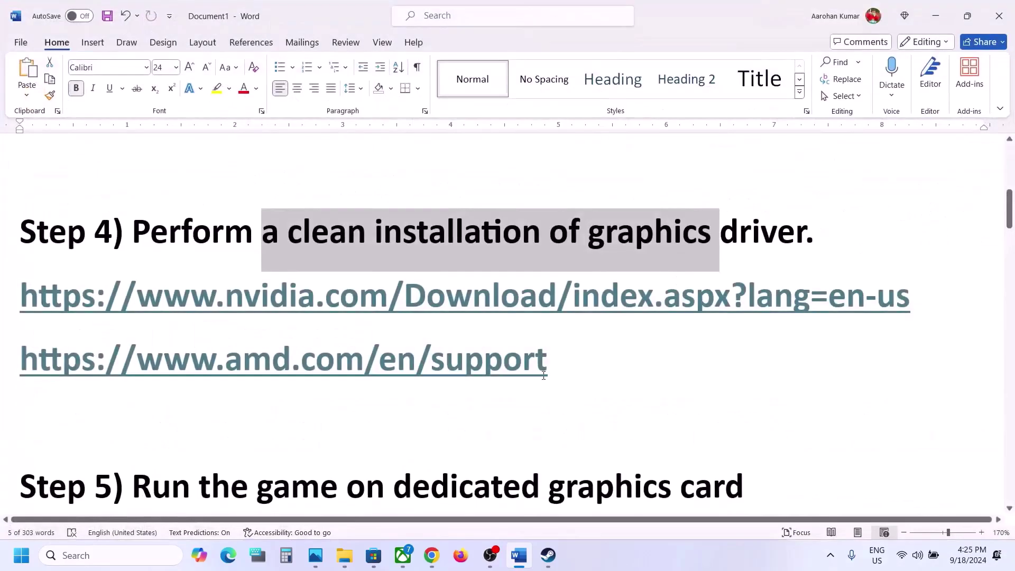
# - Highlight the NVIDIA and AMD driver links, then switch to NVIDIA's drivers page in the browser
pyautogui.moveTo(261, 296); pyautogui.dragTo(582, 297)
pyautogui.click(136, 360)
pyautogui.moveTo(271, 369); pyautogui.dragTo(477, 382)
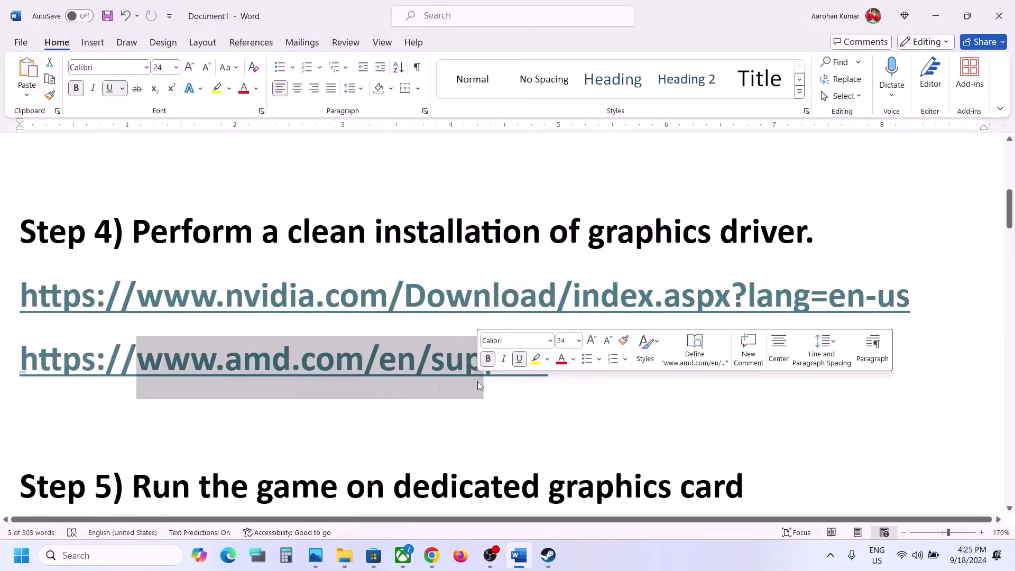
pyautogui.moveTo(247, 302); pyautogui.dragTo(600, 299)
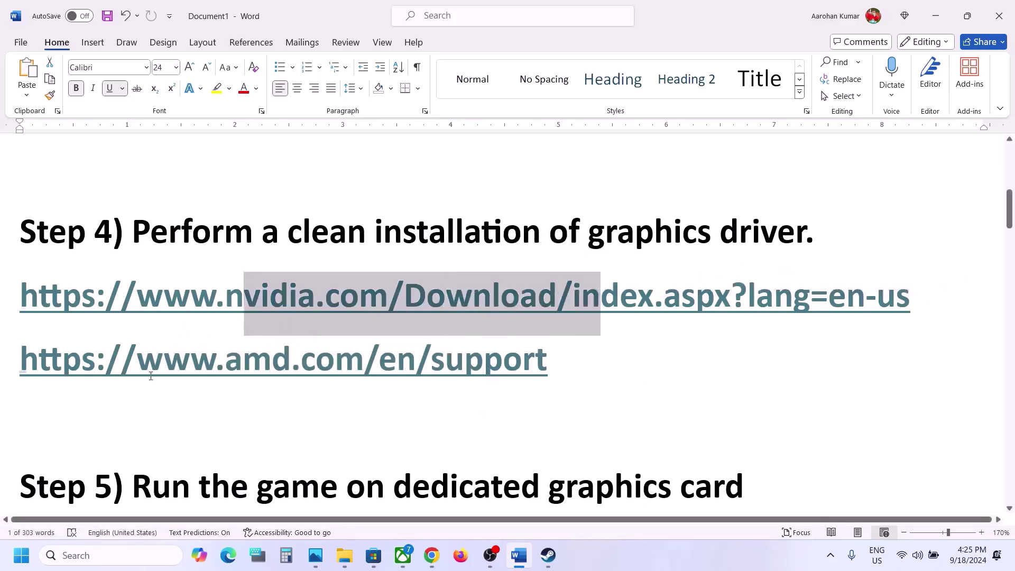
pyautogui.moveTo(150, 376); pyautogui.dragTo(478, 382)
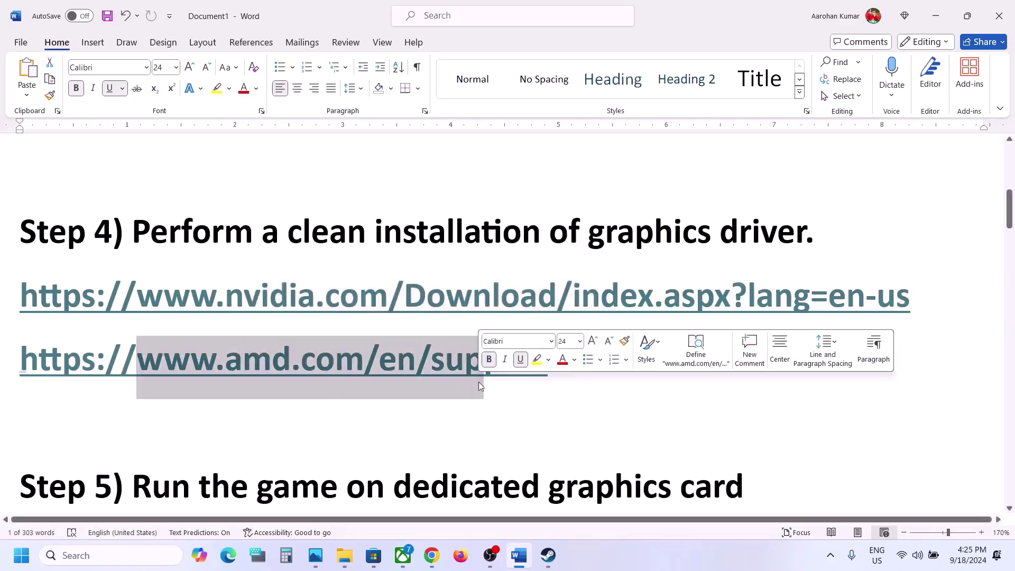
pyautogui.click(333, 367)
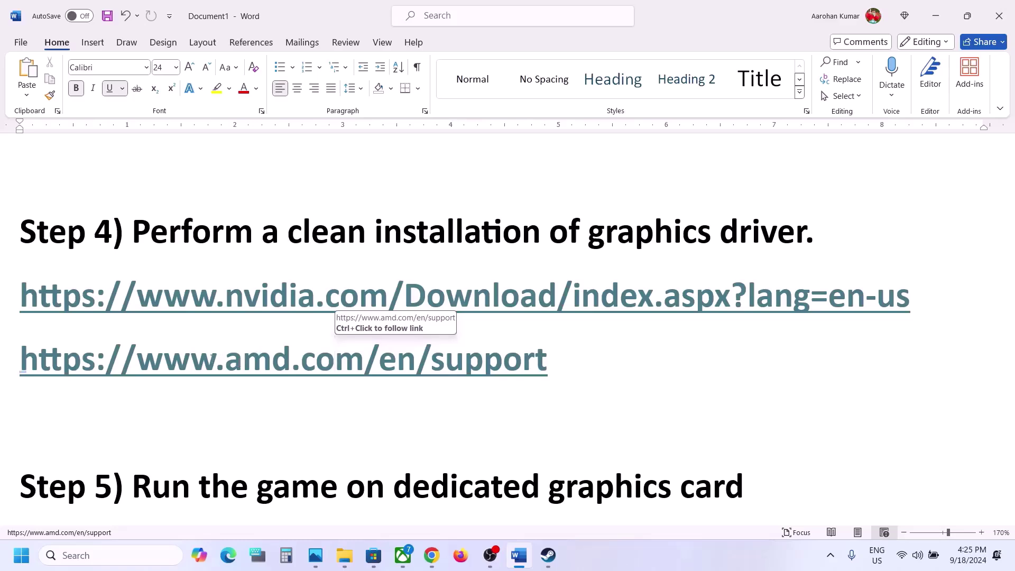
pyautogui.moveTo(214, 360); pyautogui.dragTo(544, 361)
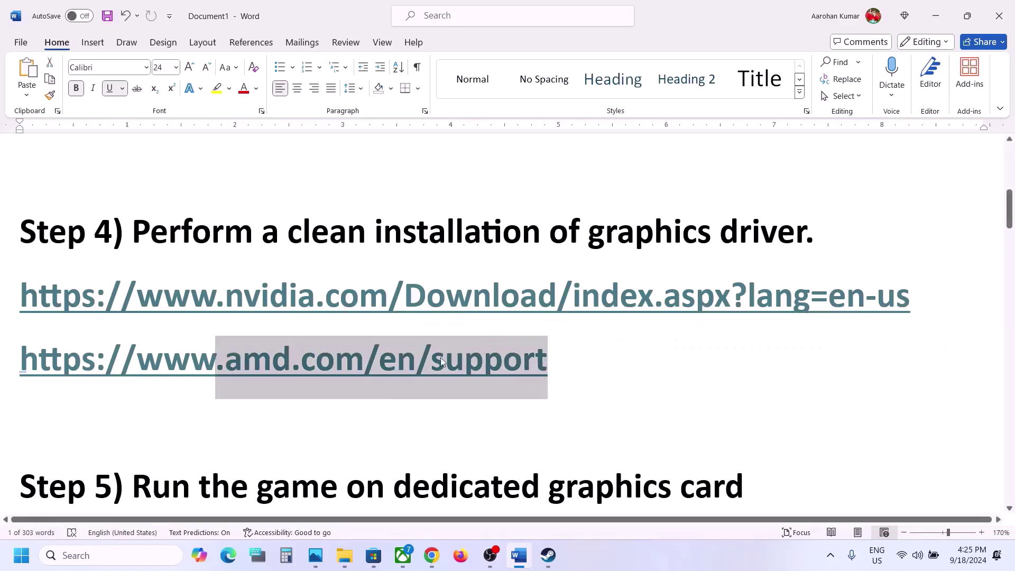
pyautogui.moveTo(151, 364); pyautogui.dragTo(579, 371)
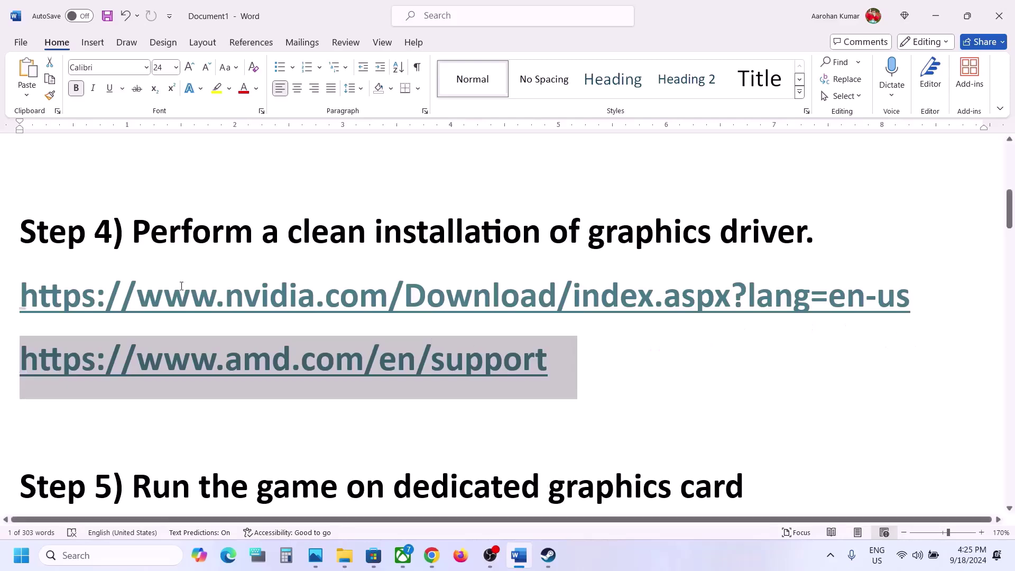
pyautogui.moveTo(163, 298); pyautogui.dragTo(446, 296)
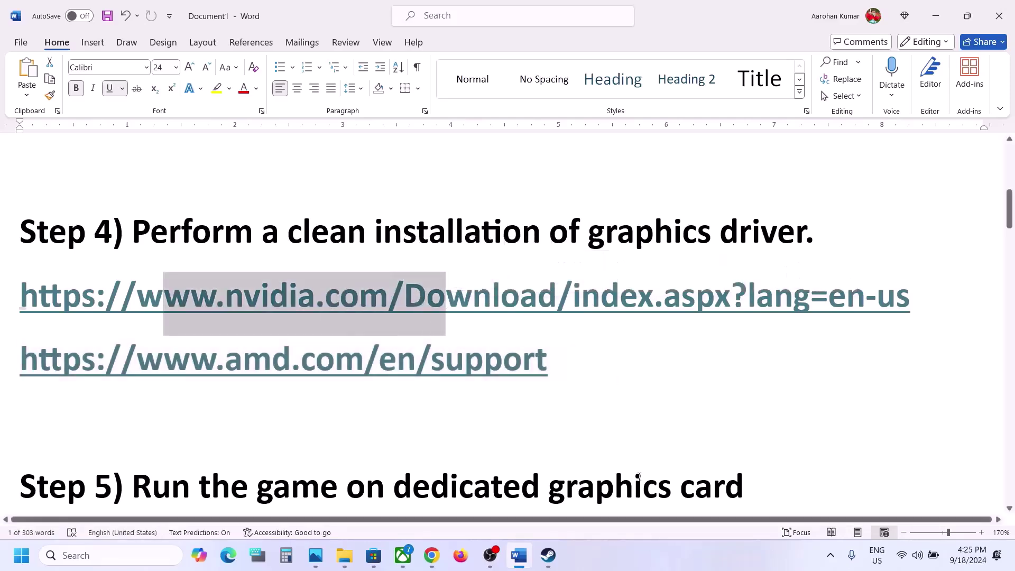
pyautogui.click(616, 548)
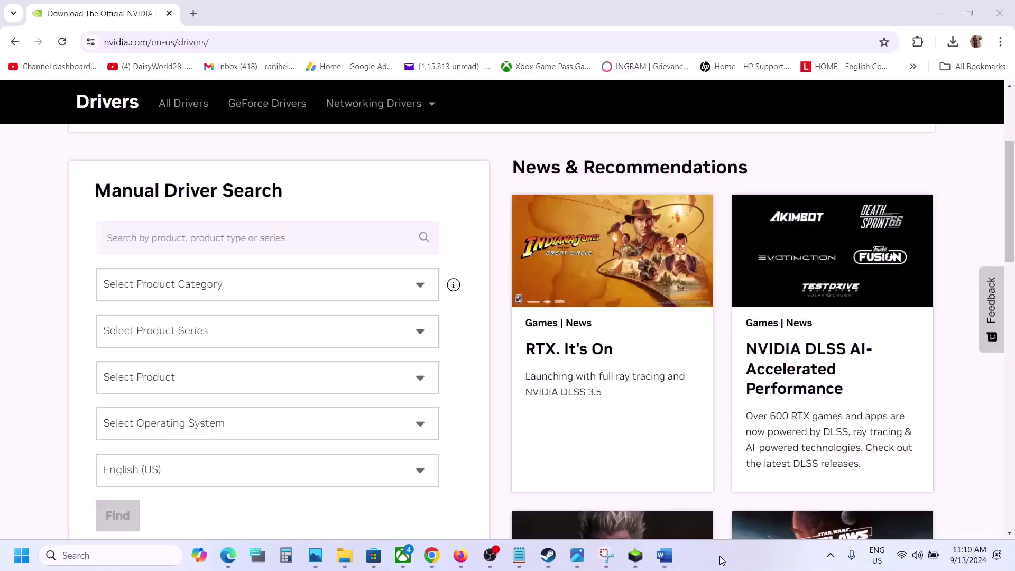
# - Search drivers for GeForce RTX 30 Series (Notebooks), RTX 3050 Laptop GPU, on Windows 11
pyautogui.click(213, 288)
pyautogui.click(157, 328)
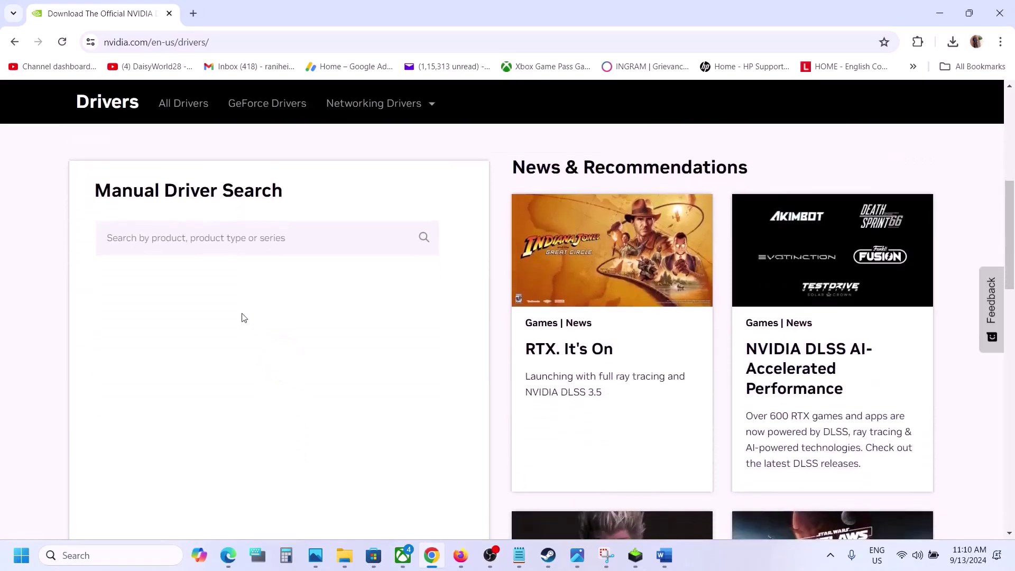
pyautogui.click(219, 335)
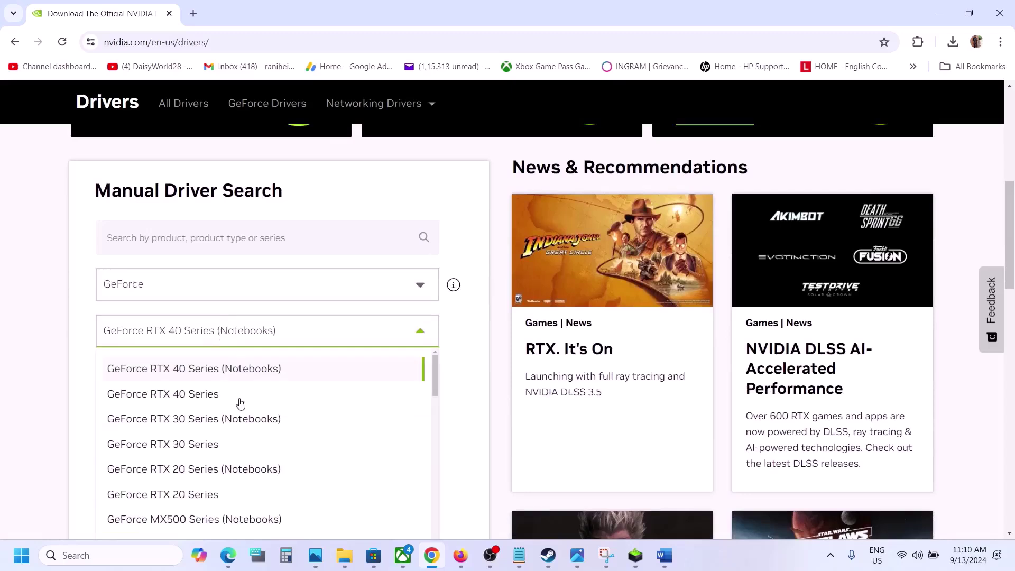
pyautogui.click(231, 425)
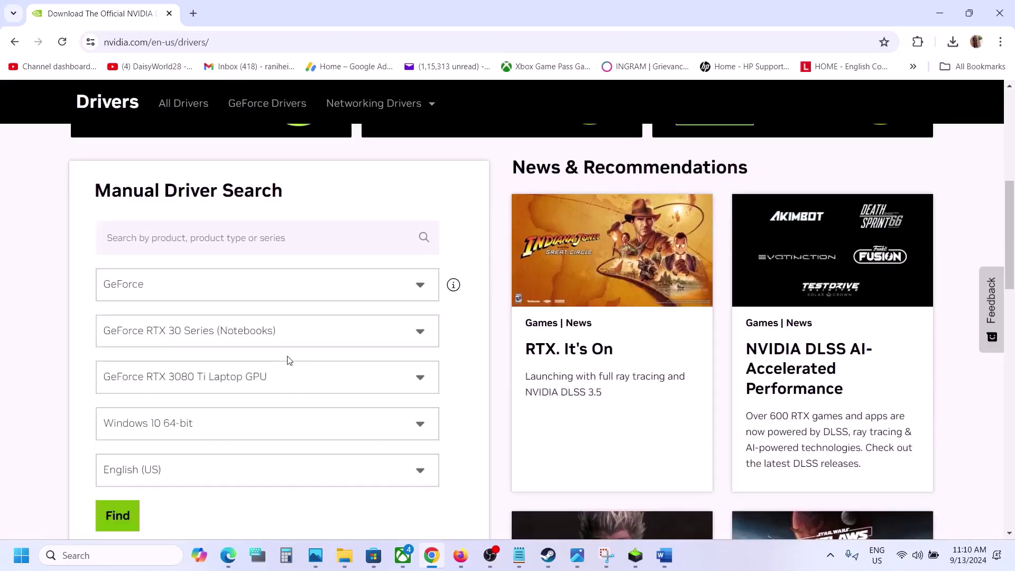
pyautogui.click(241, 377)
pyautogui.scroll(-3, 252, 465)
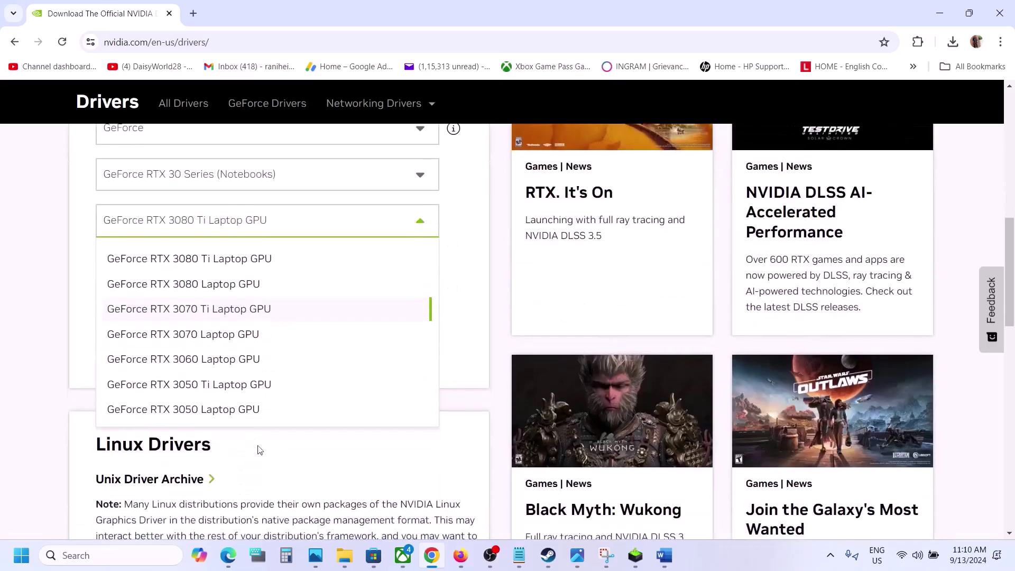
pyautogui.click(232, 410)
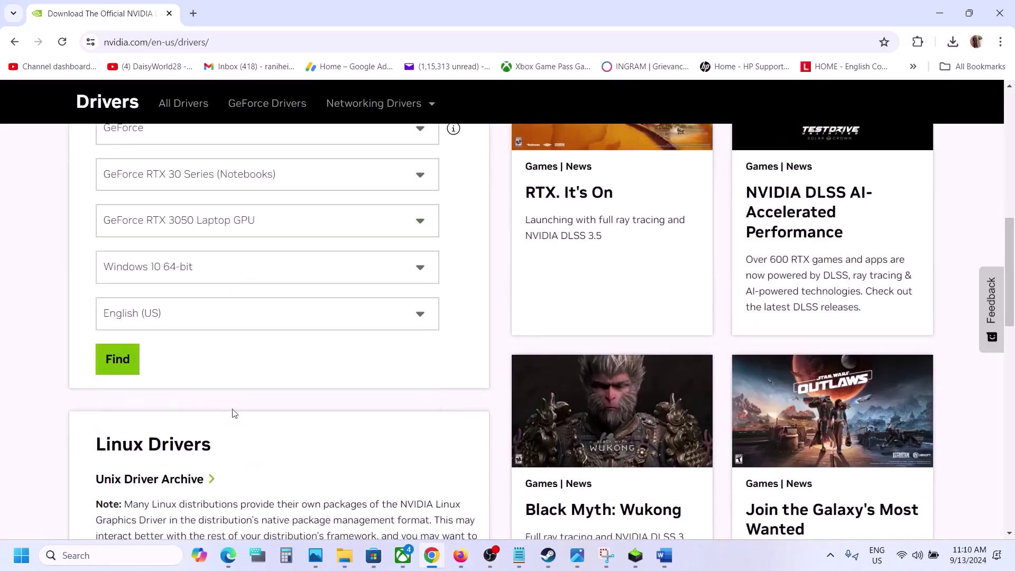
pyautogui.click(265, 272)
pyautogui.click(162, 331)
pyautogui.scroll(3, 294, 340)
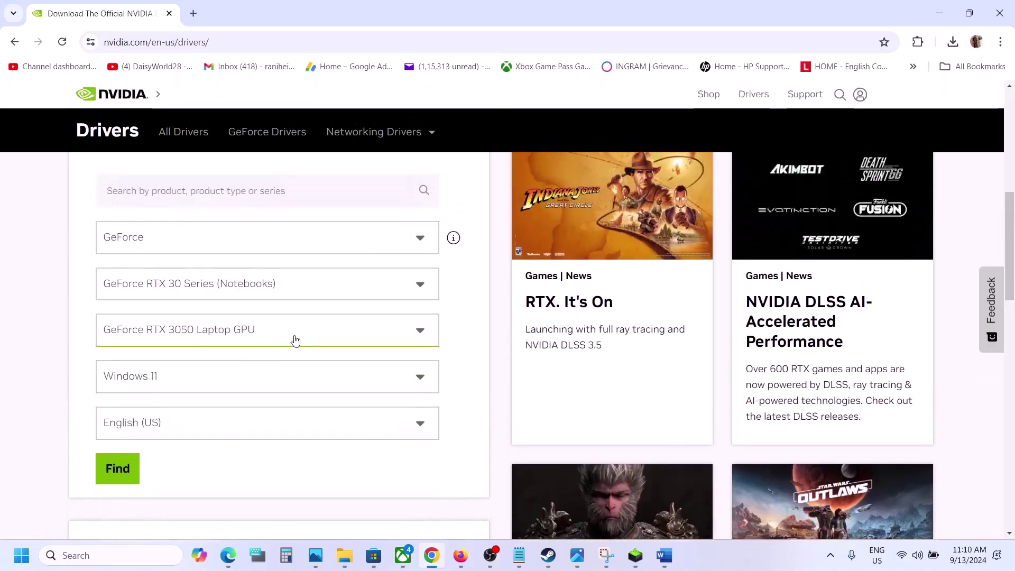
pyautogui.click(127, 520)
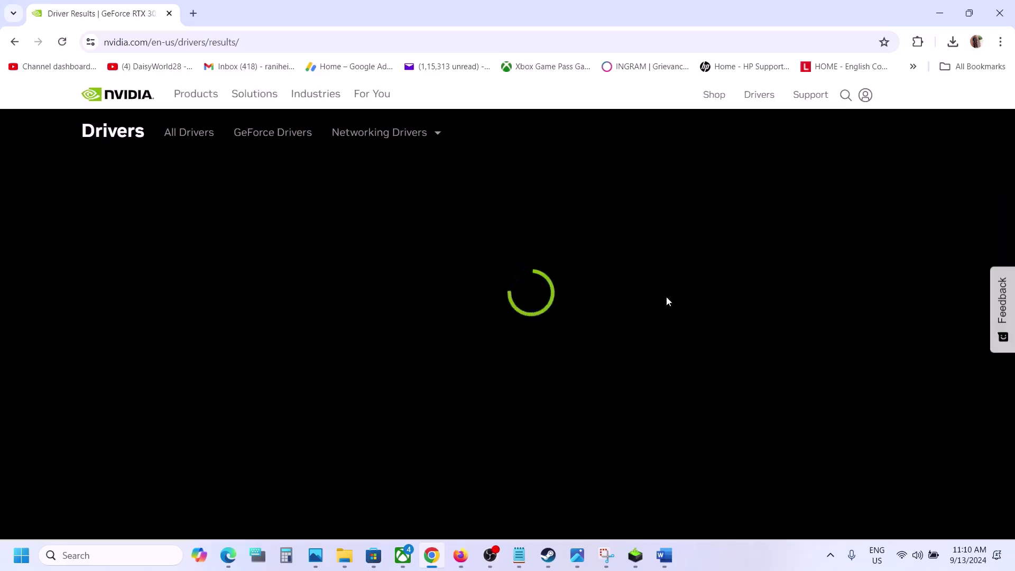
# - Open the Game Ready Driver 561.09 details, download it, and check the download progress
pyautogui.scroll(-2, 560, 327)
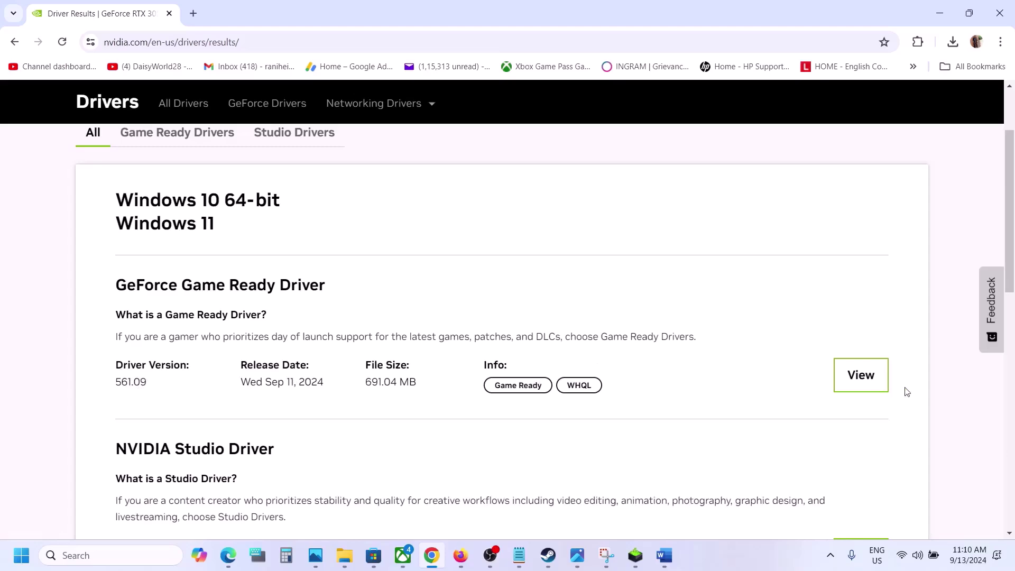
pyautogui.click(866, 388)
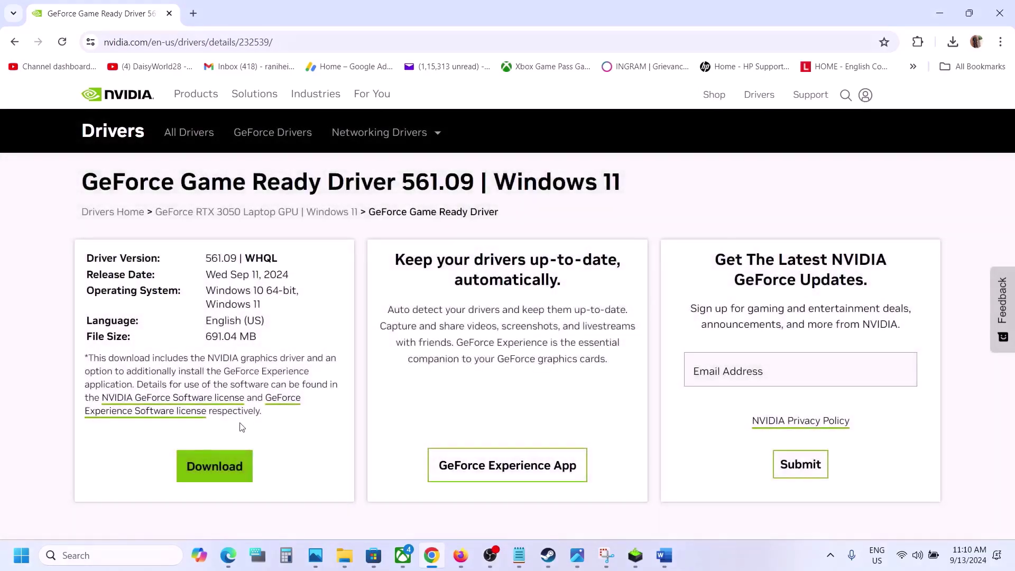
pyautogui.click(212, 477)
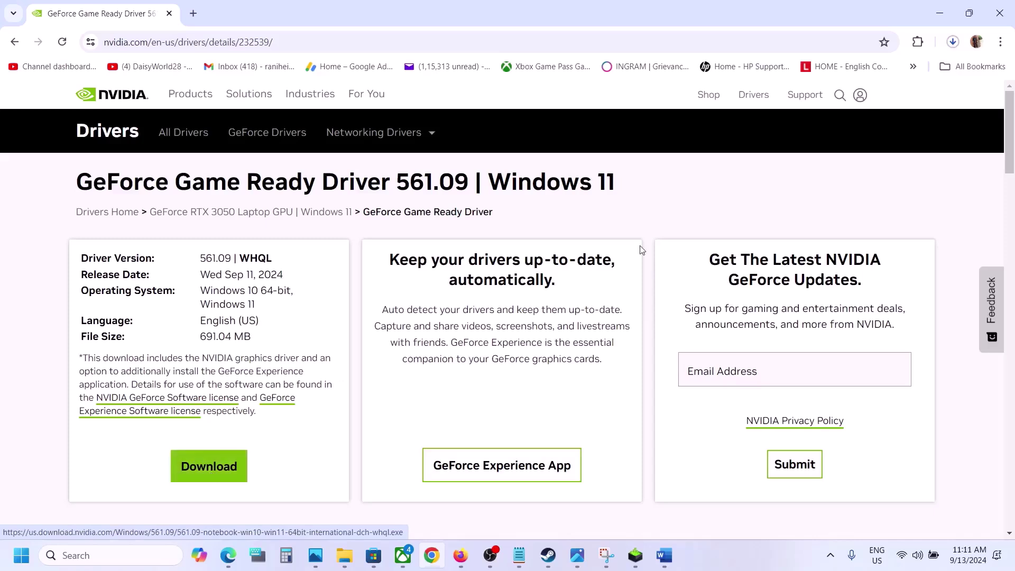
pyautogui.click(954, 42)
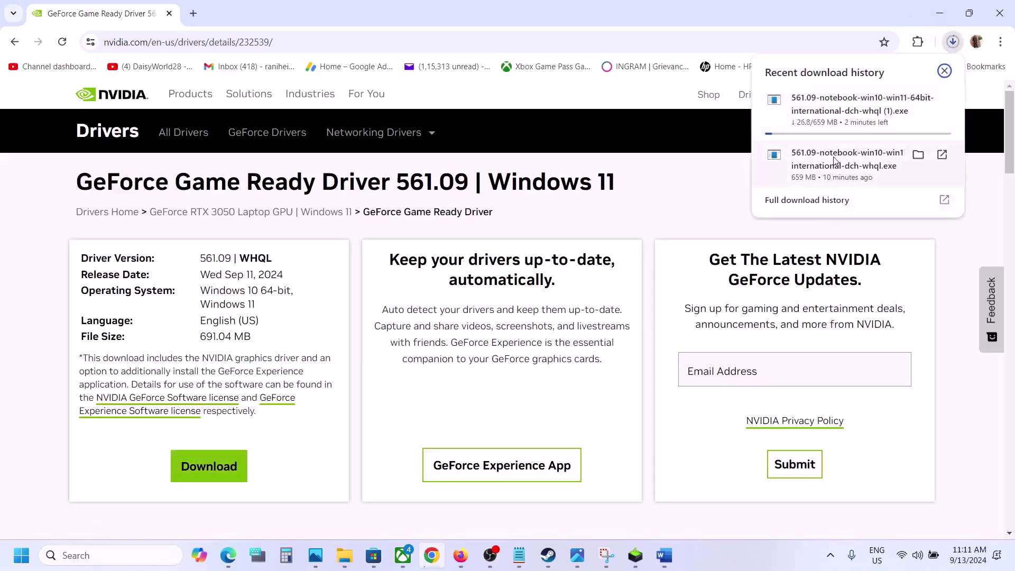
# - Accept the NVIDIA license, choose Custom (Advanced) with Perform a clean installation, and begin installing
pyautogui.click(636, 555)
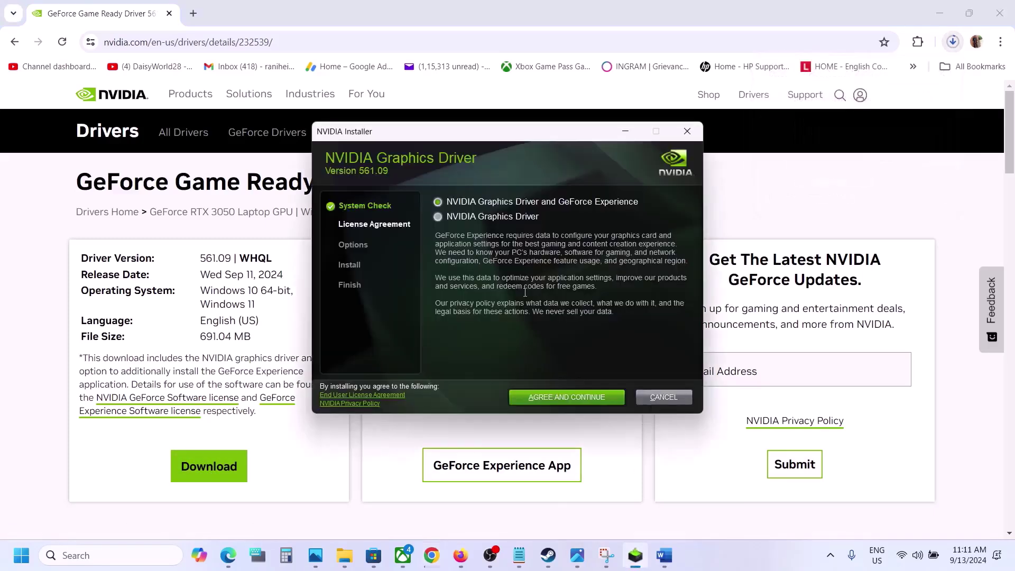
pyautogui.click(567, 397)
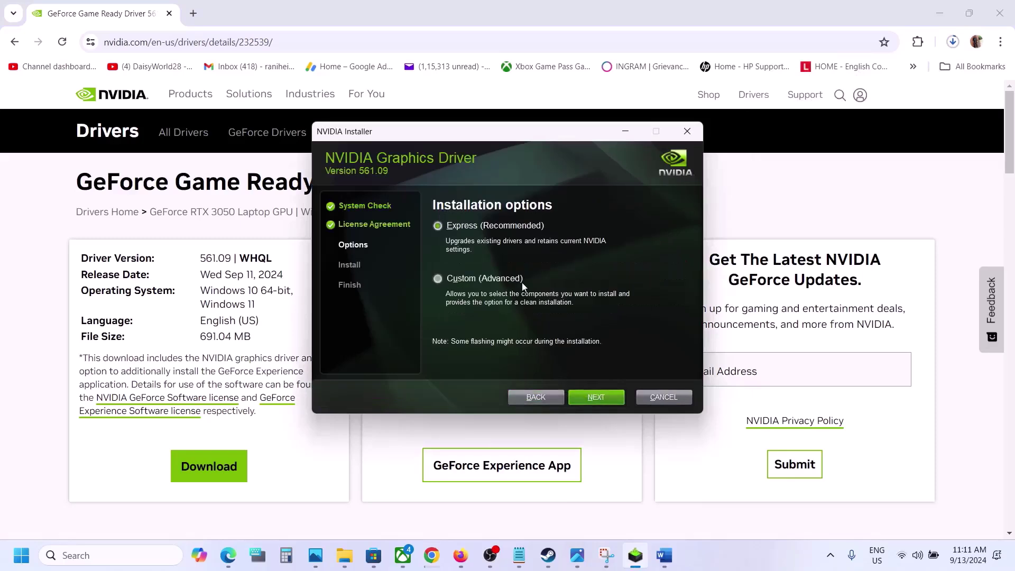
pyautogui.click(438, 279)
pyautogui.click(601, 399)
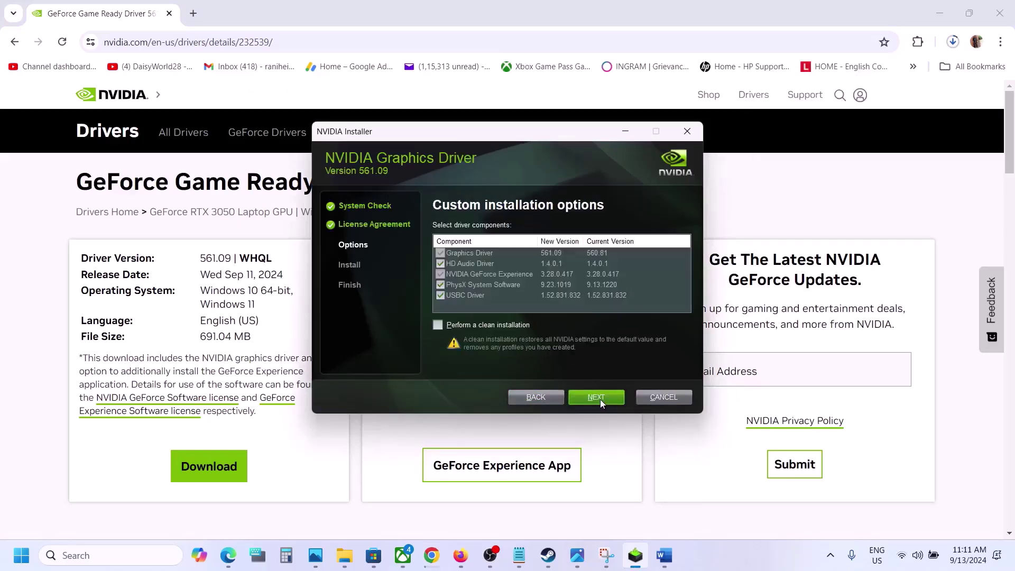
pyautogui.click(437, 325)
pyautogui.click(597, 398)
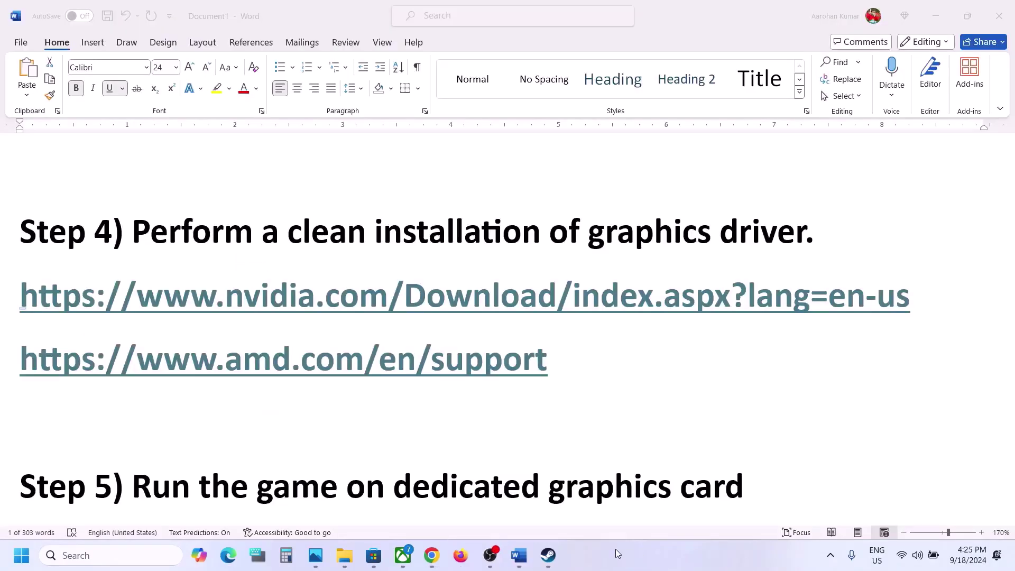
# - Search Windows for 'graphics' and open the Graphics settings page
pyautogui.scroll(-3, 414, 417)
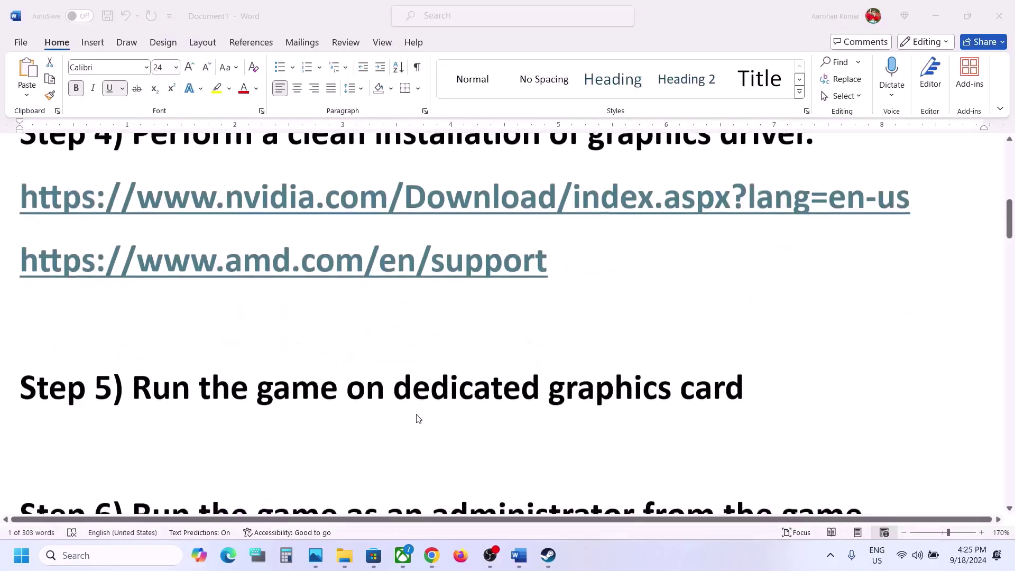
pyautogui.doubleClick(591, 394)
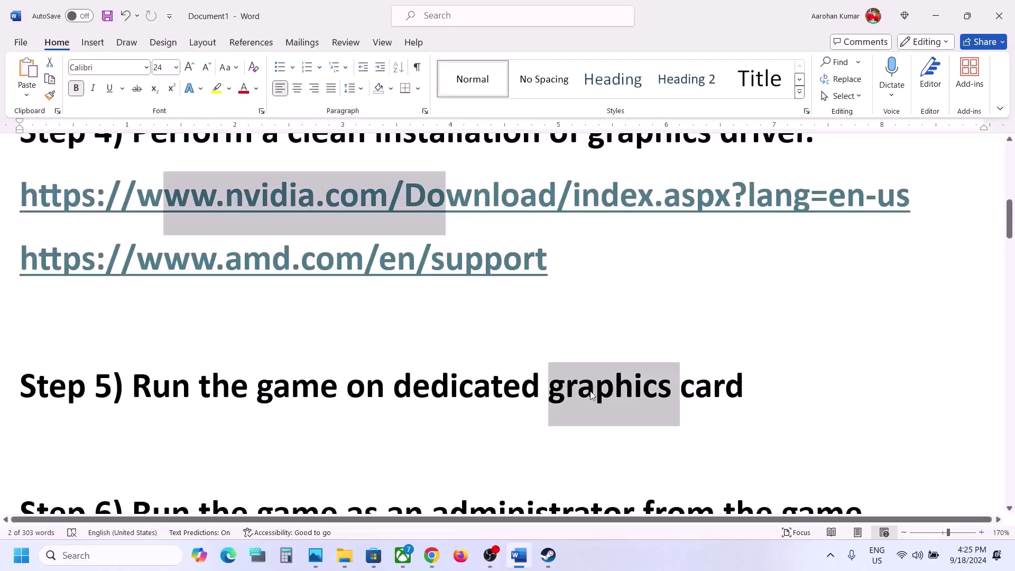
pyautogui.click(108, 560)
pyautogui.write('ww.nvidia.com/Do')
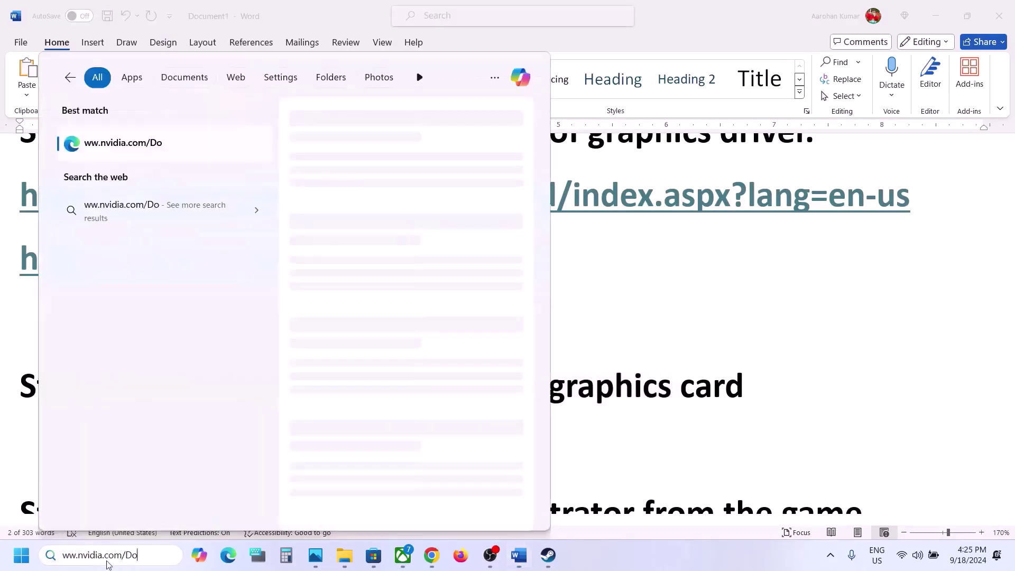
pyautogui.press('BackSpace')
pyautogui.press('BackSpace')
pyautogui.press('BackSpace')
pyautogui.press('BackSpace')
pyautogui.press('BackSpace')
pyautogui.press('BackSpace')
pyautogui.press('BackSpace')
pyautogui.press('BackSpace')
pyautogui.press('BackSpace')
pyautogui.press('BackSpace')
pyautogui.press('BackSpace')
pyautogui.press('BackSpace')
pyautogui.press('BackSpace')
pyautogui.press('BackSpace')
pyautogui.press('BackSpace')
pyautogui.press('BackSpace')
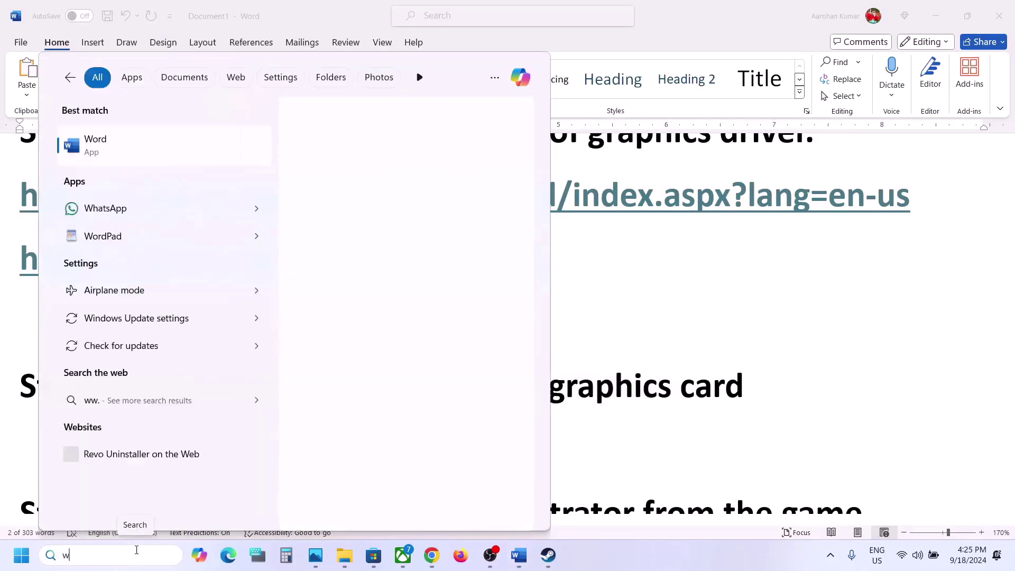
pyautogui.write('gra')
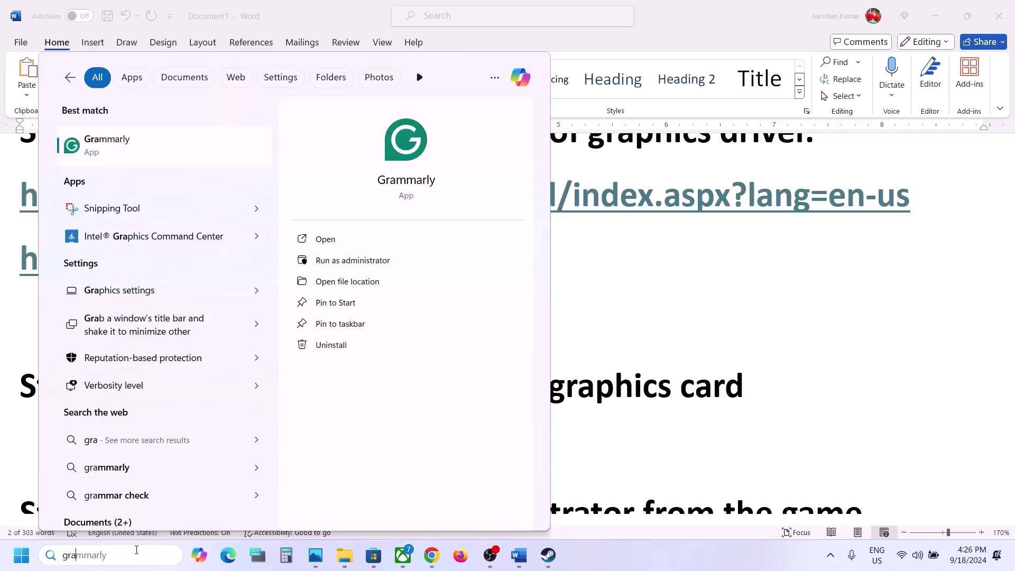
pyautogui.write('phics')
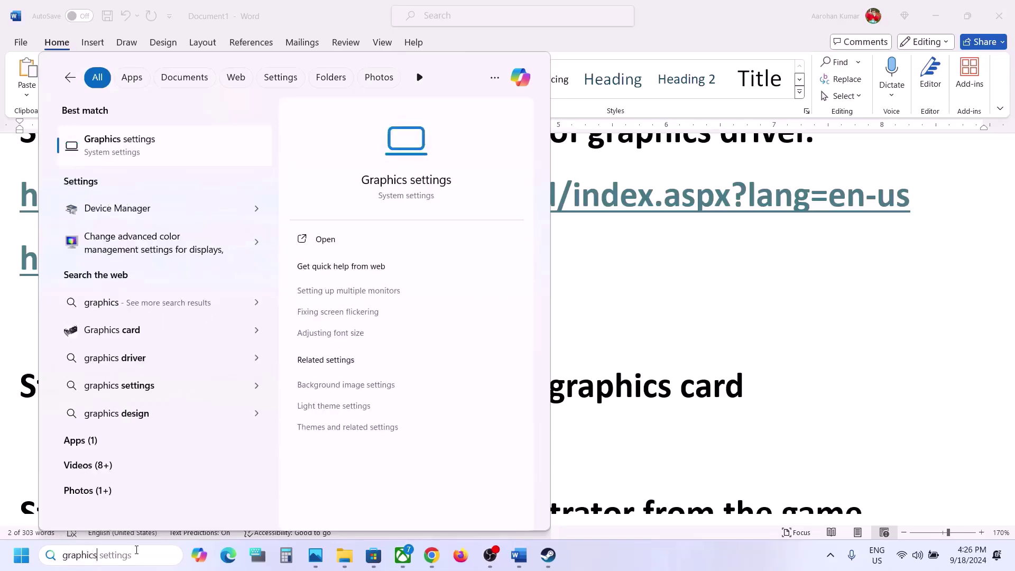
pyautogui.press('Return')
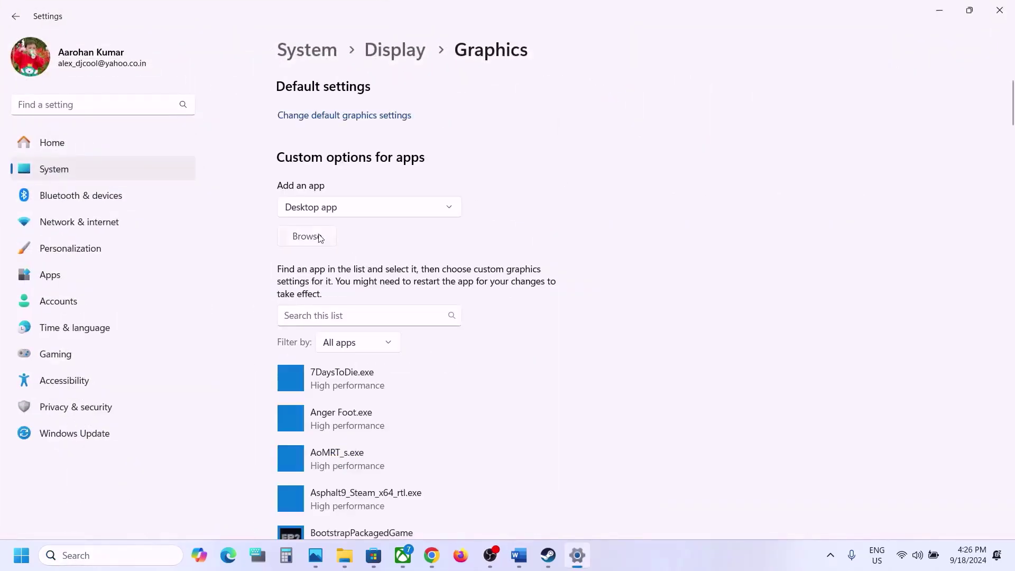
# - Add the Frostpunk2 app from Steam\steamapps\common\Frostpunk2 to the custom graphics list
pyautogui.click(306, 237)
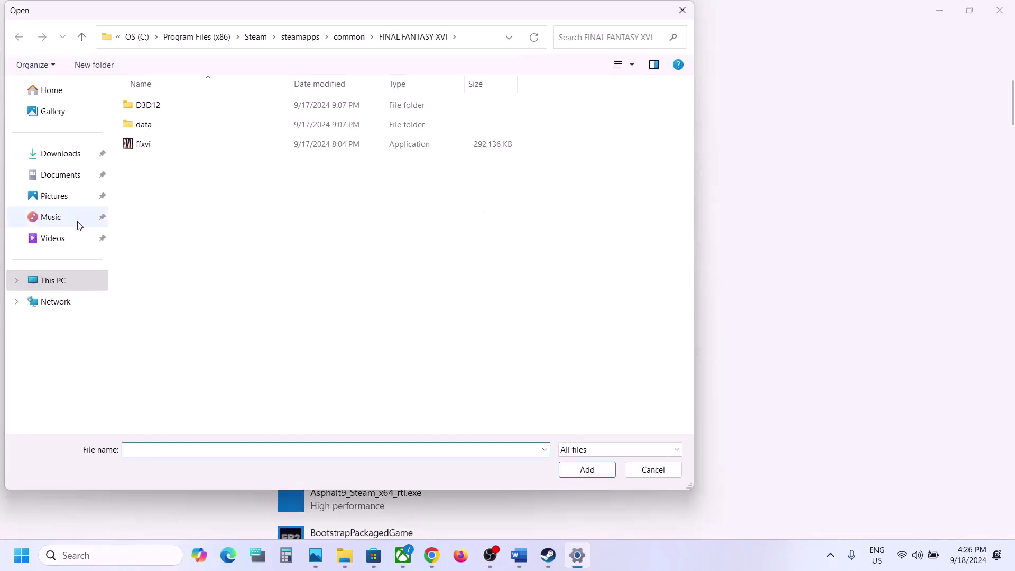
pyautogui.click(59, 280)
pyautogui.doubleClick(215, 129)
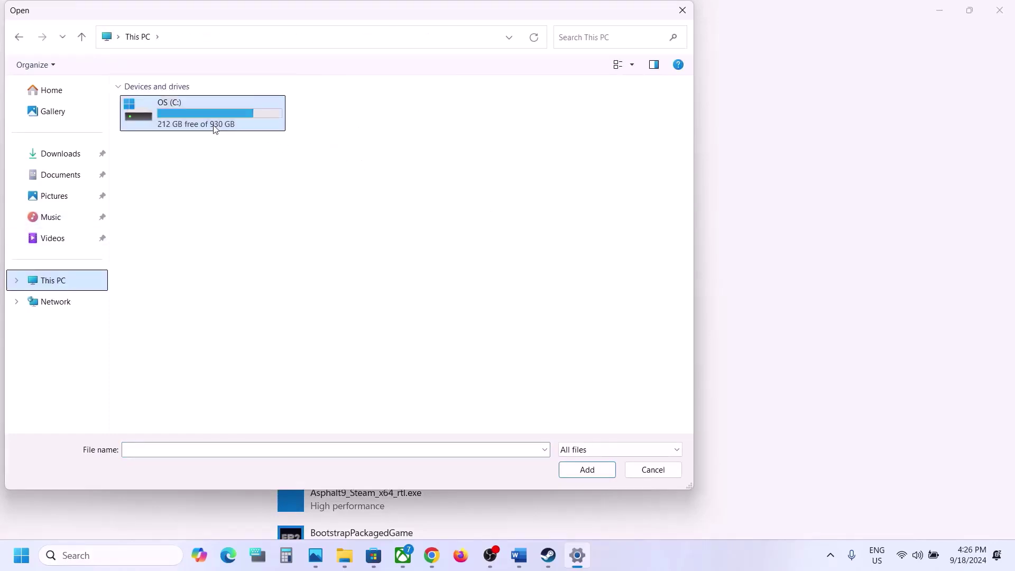
pyautogui.doubleClick(192, 307)
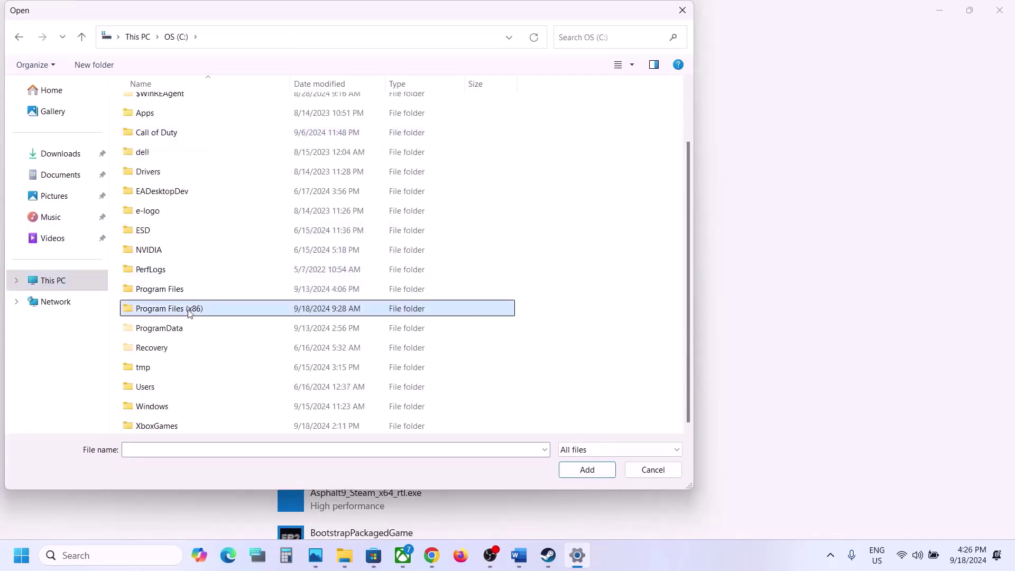
pyautogui.scroll(-5, 201, 190)
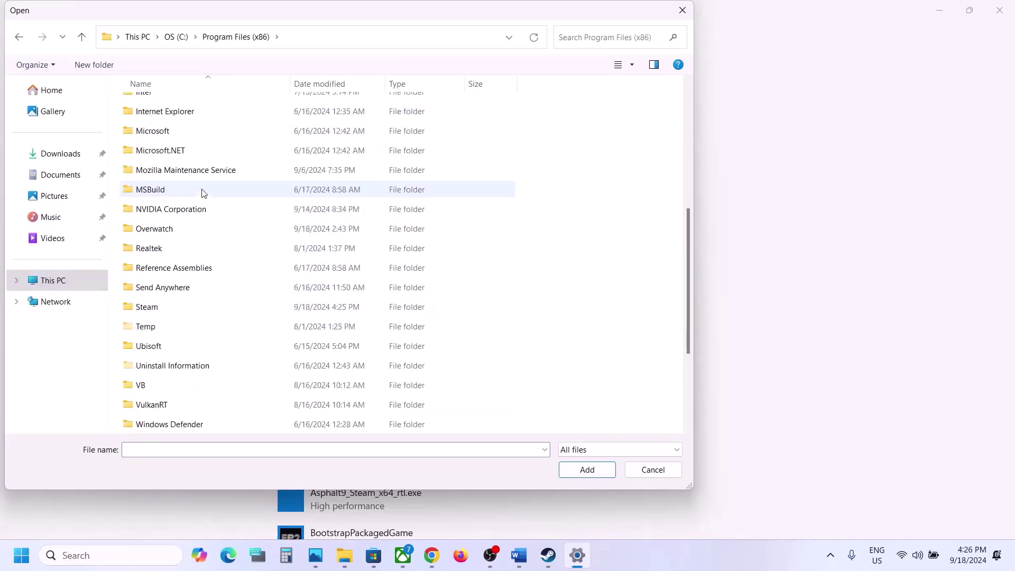
pyautogui.doubleClick(158, 308)
pyautogui.scroll(-3, 158, 315)
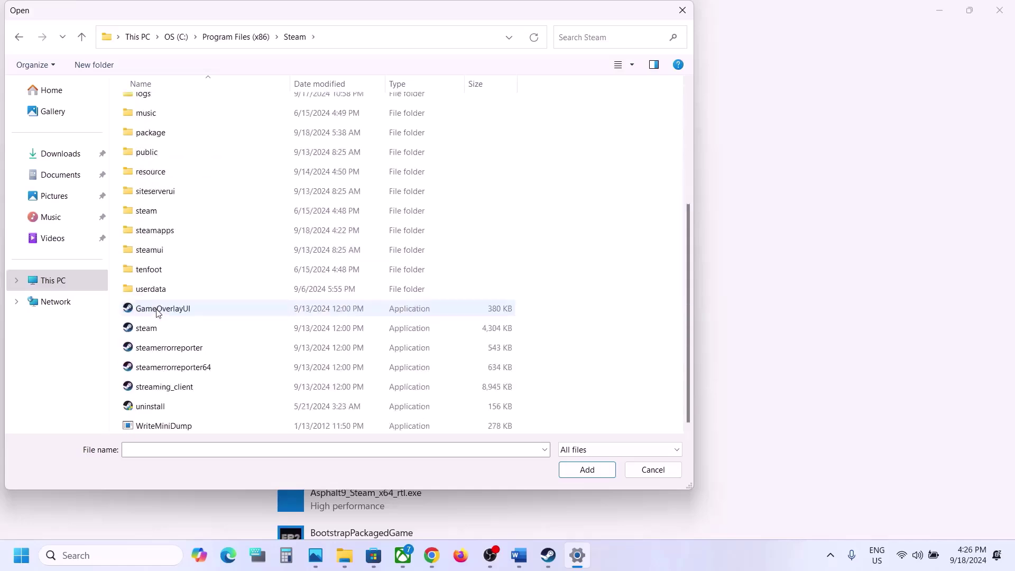
pyautogui.doubleClick(159, 230)
pyautogui.doubleClick(158, 104)
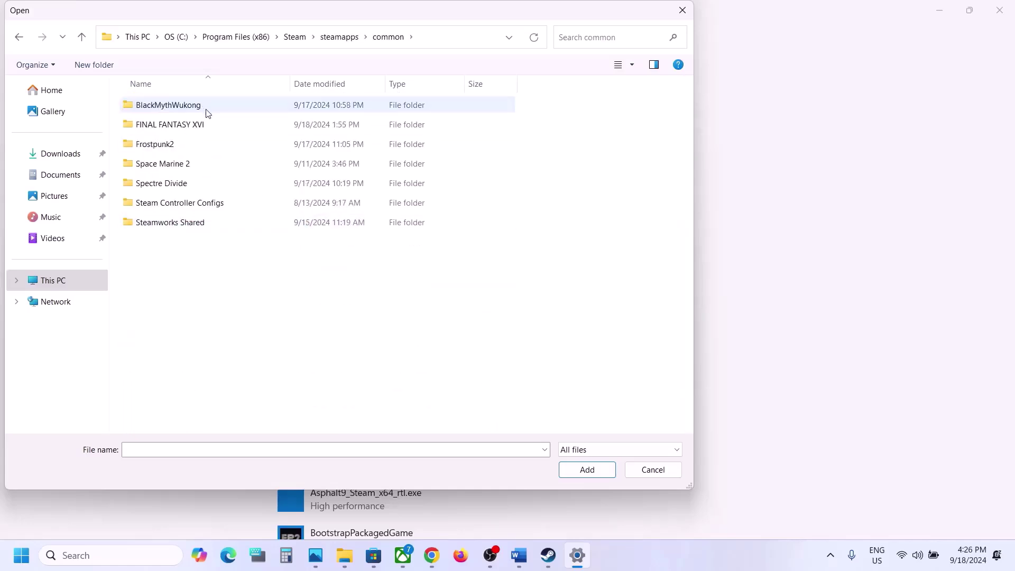
pyautogui.doubleClick(176, 144)
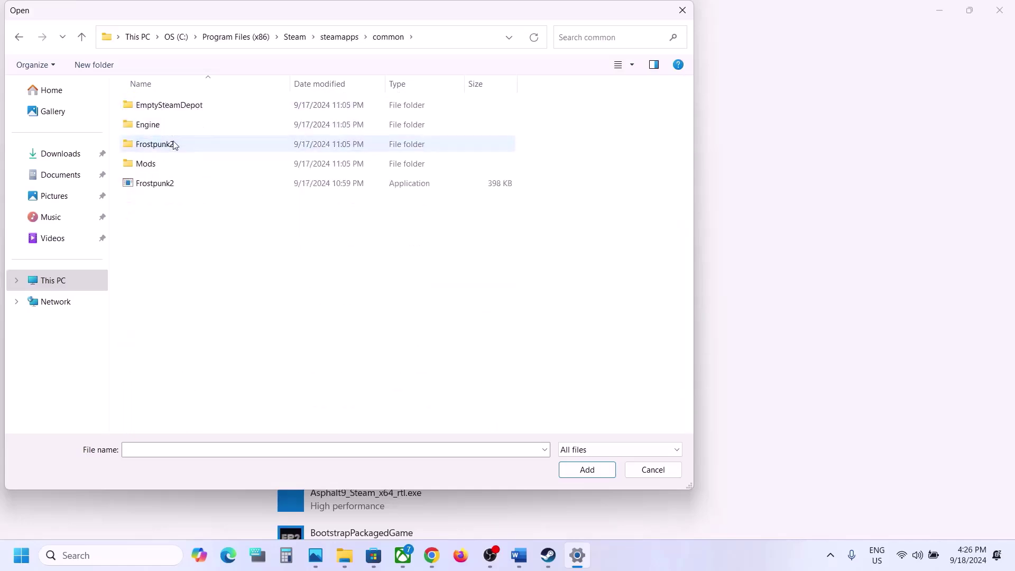
pyautogui.click(176, 183)
pyautogui.click(581, 471)
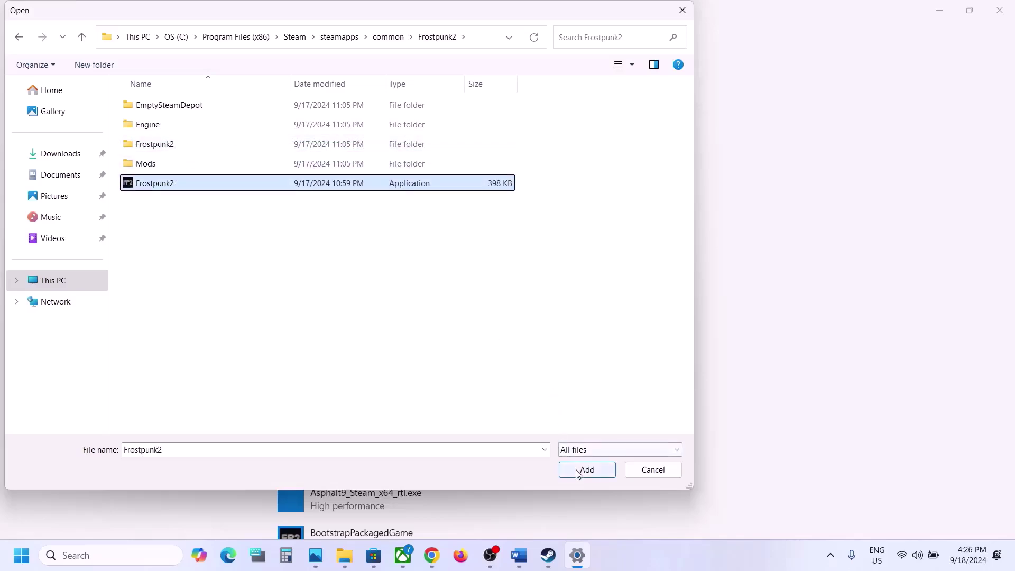
# - Set the added Frostpunk2 entry to use the NVIDIA GPU and save
pyautogui.scroll(-2, 443, 446)
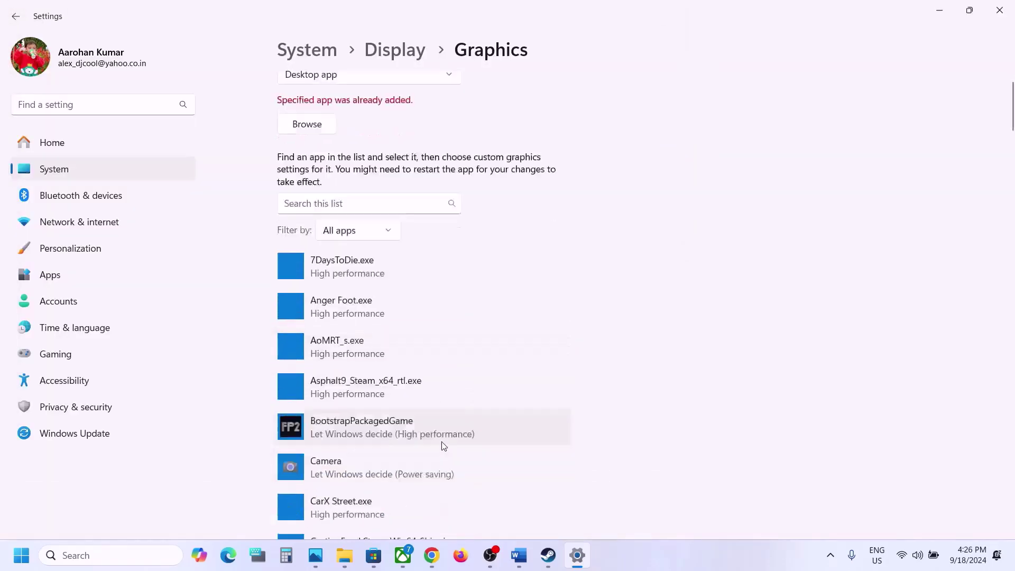
pyautogui.scroll(-10, 443, 446)
pyautogui.scroll(-5, 443, 446)
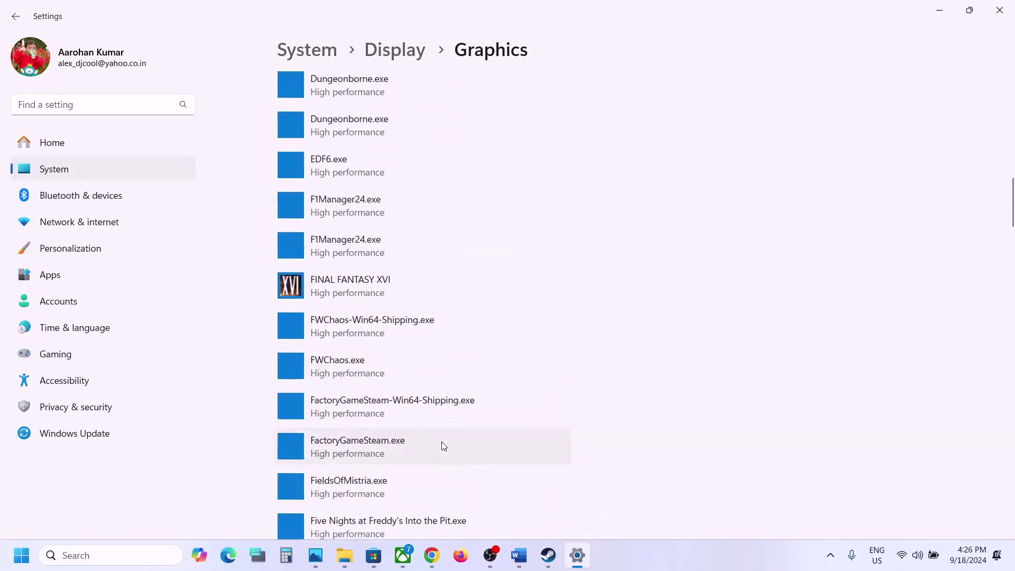
pyautogui.scroll(-3, 443, 446)
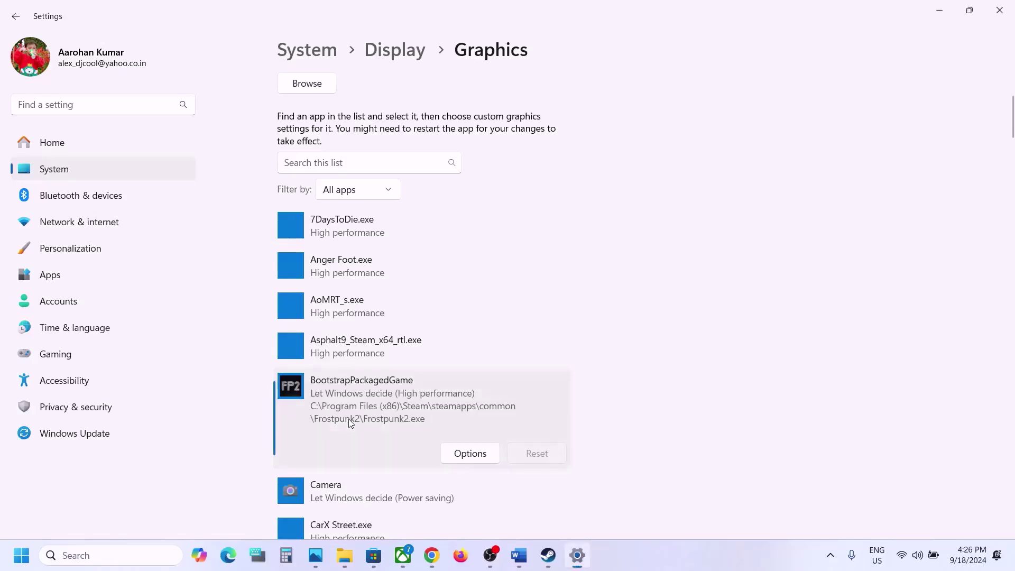
pyautogui.click(458, 452)
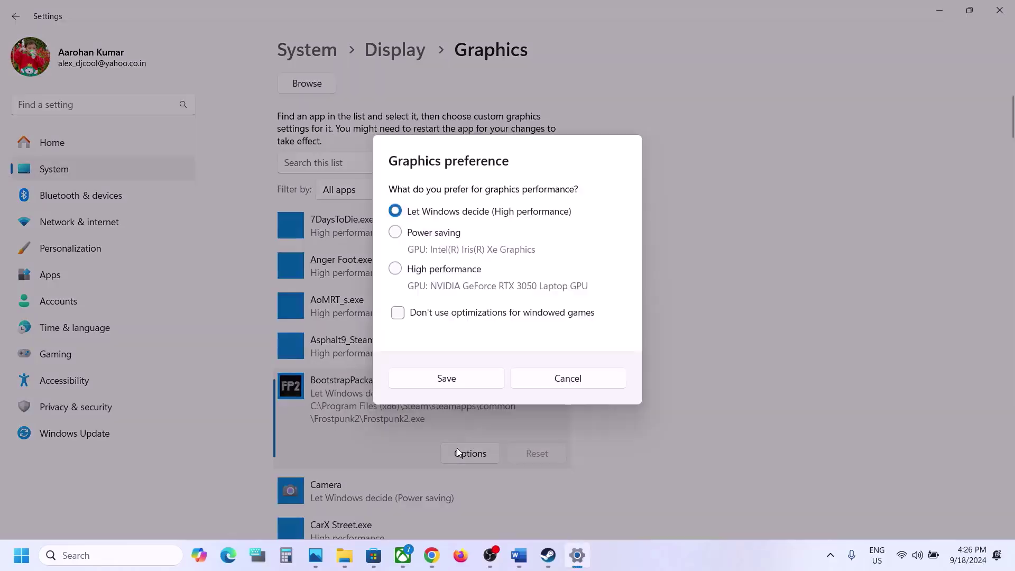
pyautogui.click(419, 271)
pyautogui.click(468, 380)
pyautogui.scroll(3, 435, 325)
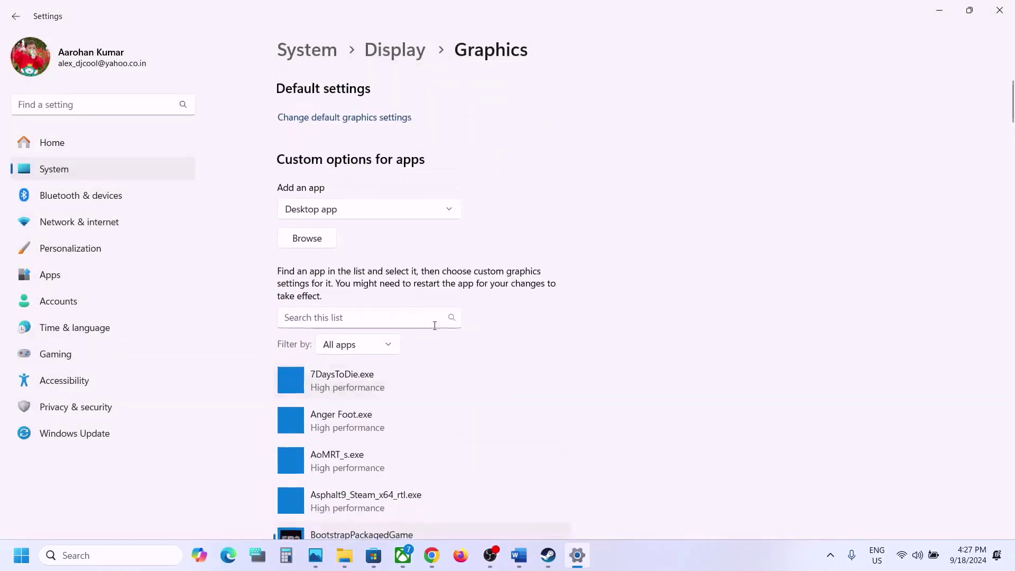
# - Add Frostpunk2-Win64-Shipping from Frostpunk2\Binaries\Win64 to the graphics app list
pyautogui.click(314, 238)
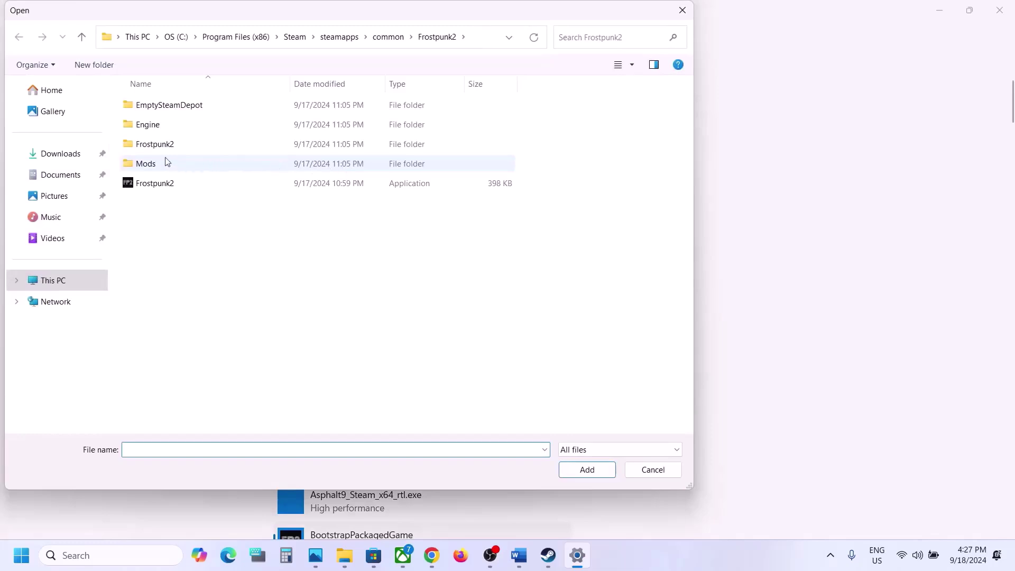
pyautogui.click(155, 145)
pyautogui.doubleClick(155, 146)
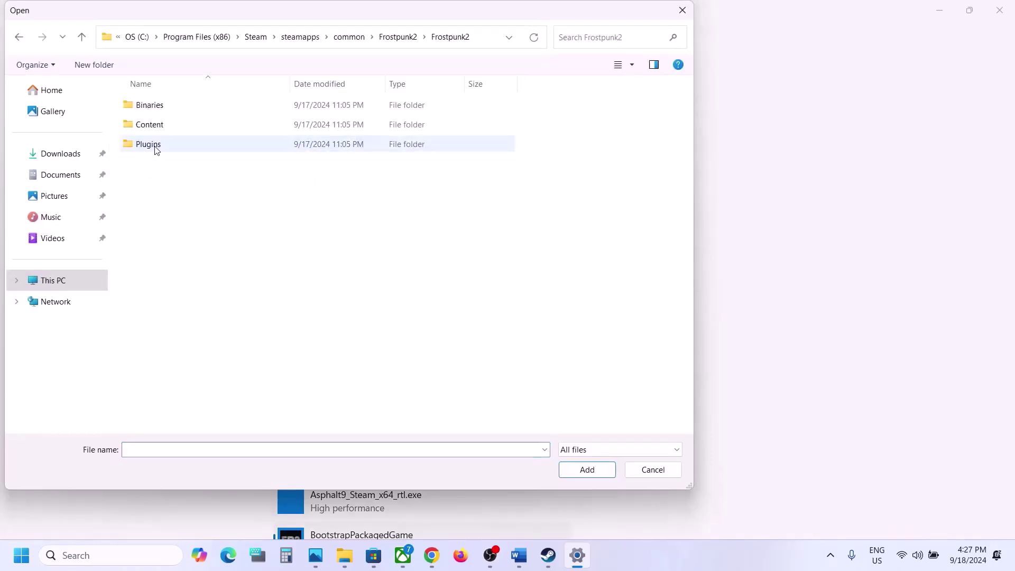
pyautogui.doubleClick(155, 109)
pyautogui.doubleClick(155, 109)
pyautogui.click(188, 126)
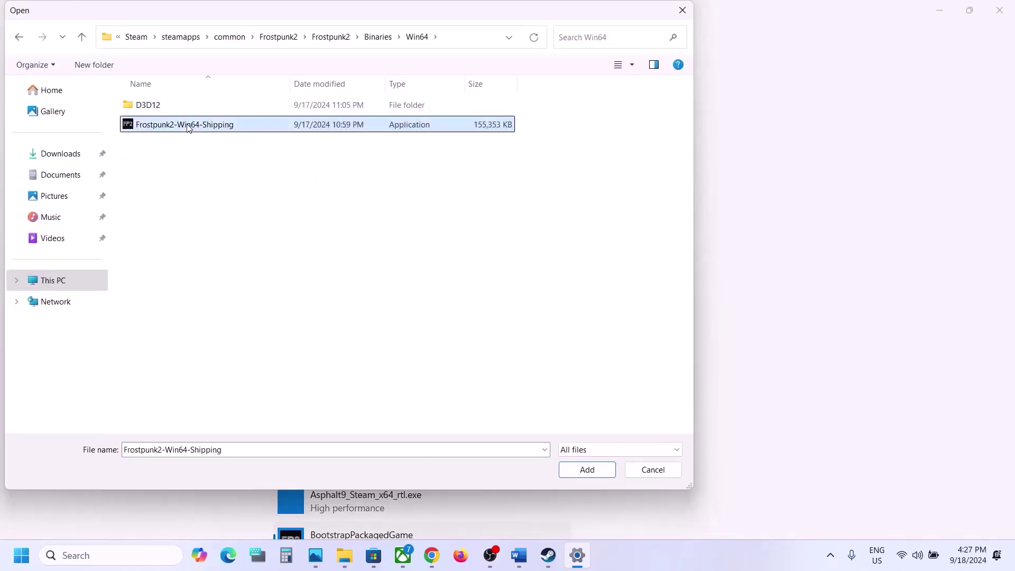
pyautogui.click(582, 469)
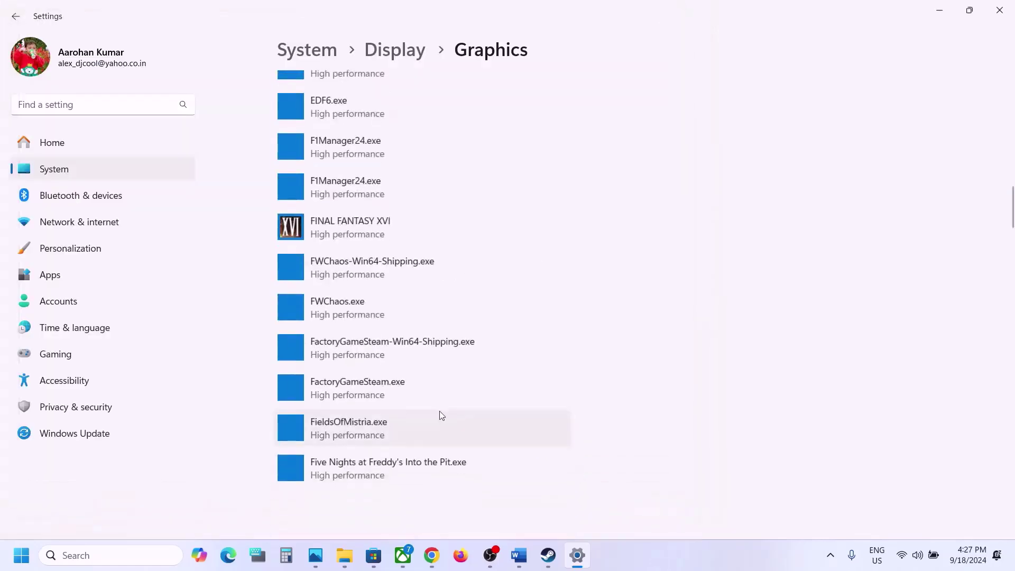
# - Set Frostpunk 2 to High performance on the NVIDIA GPU, save, and close Settings
pyautogui.click(420, 470)
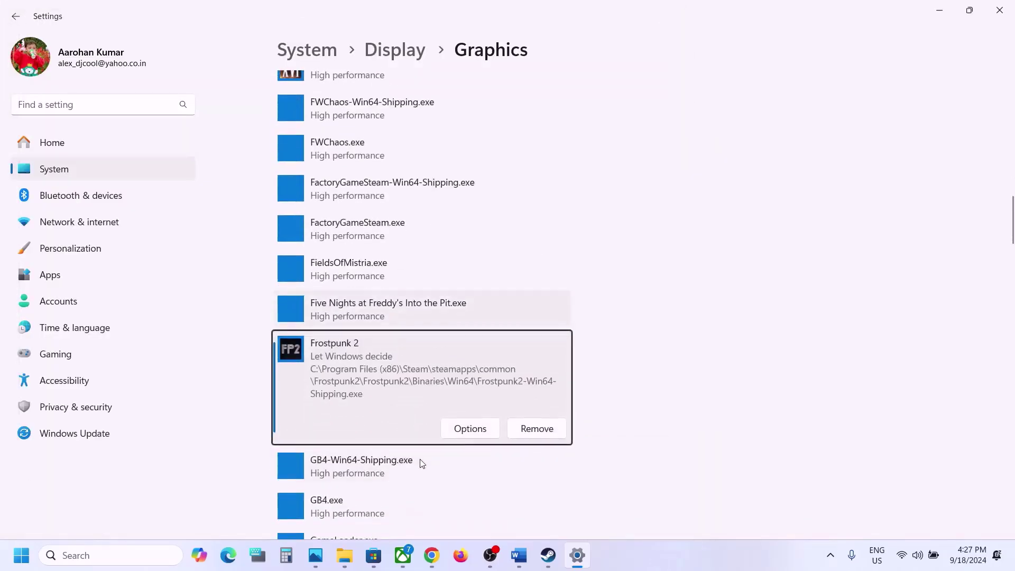
pyautogui.click(465, 431)
pyautogui.click(427, 272)
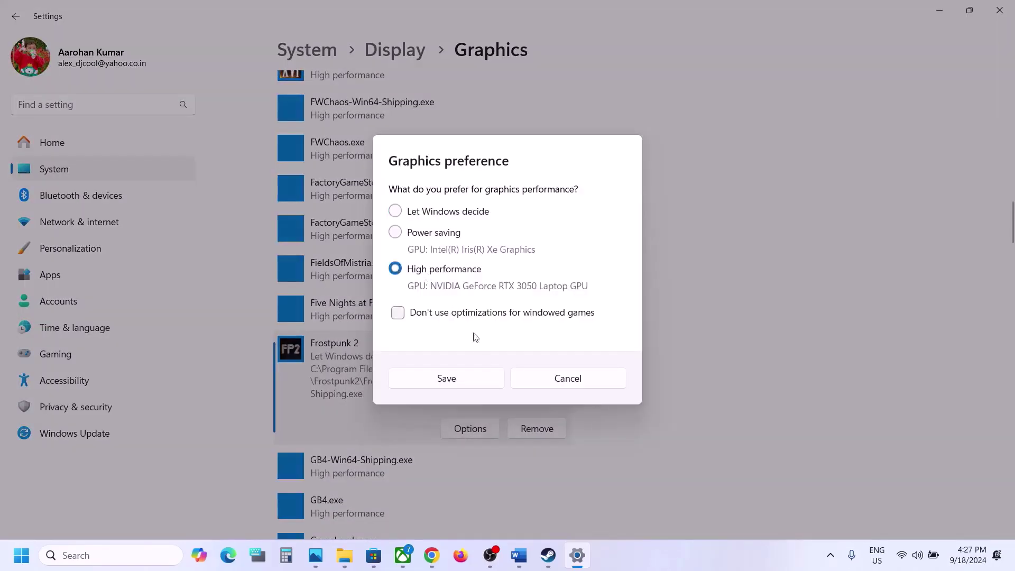
pyautogui.click(444, 379)
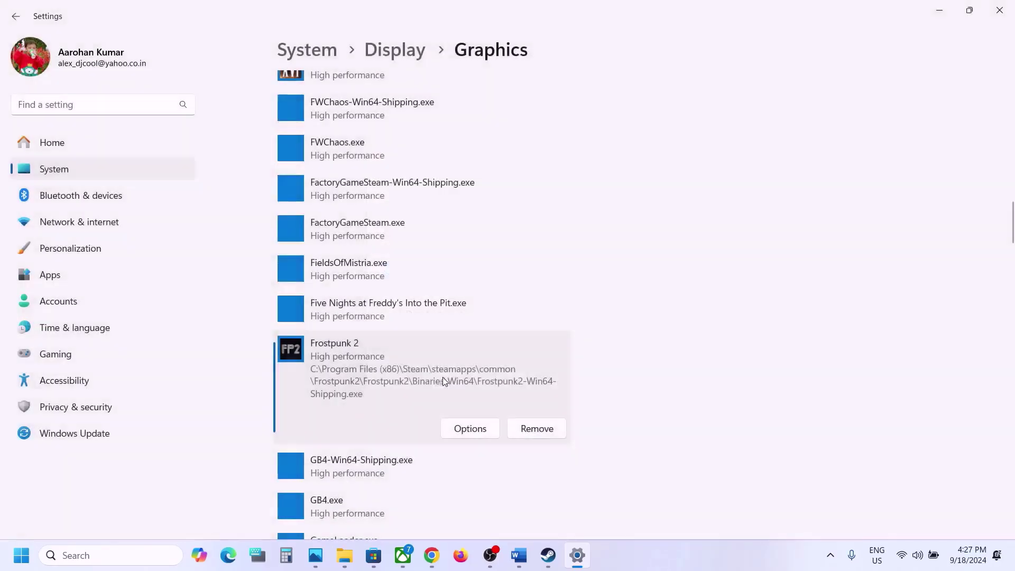
pyautogui.click(999, 10)
# - Open Frostpunk 2's installation folder via Manage > Browse local files in Steam
pyautogui.scroll(-3, 485, 349)
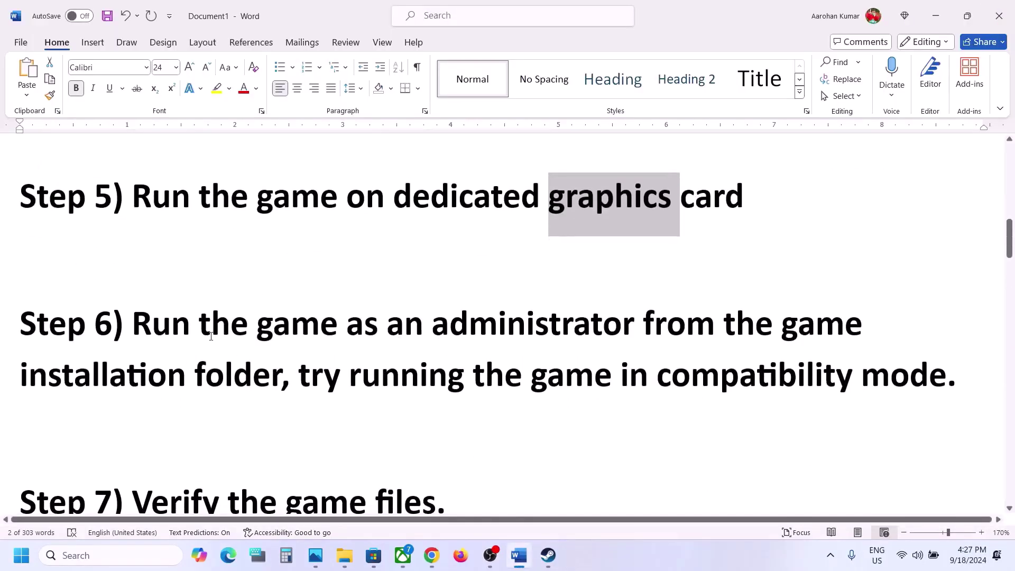
pyautogui.moveTo(166, 326); pyautogui.dragTo(279, 377)
pyautogui.click(550, 555)
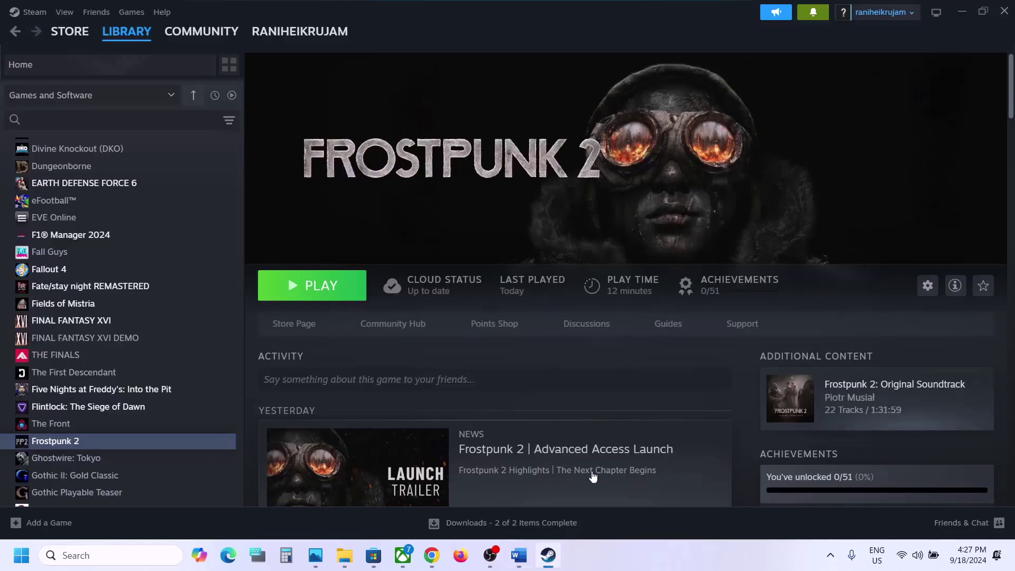
pyautogui.rightClick(141, 442)
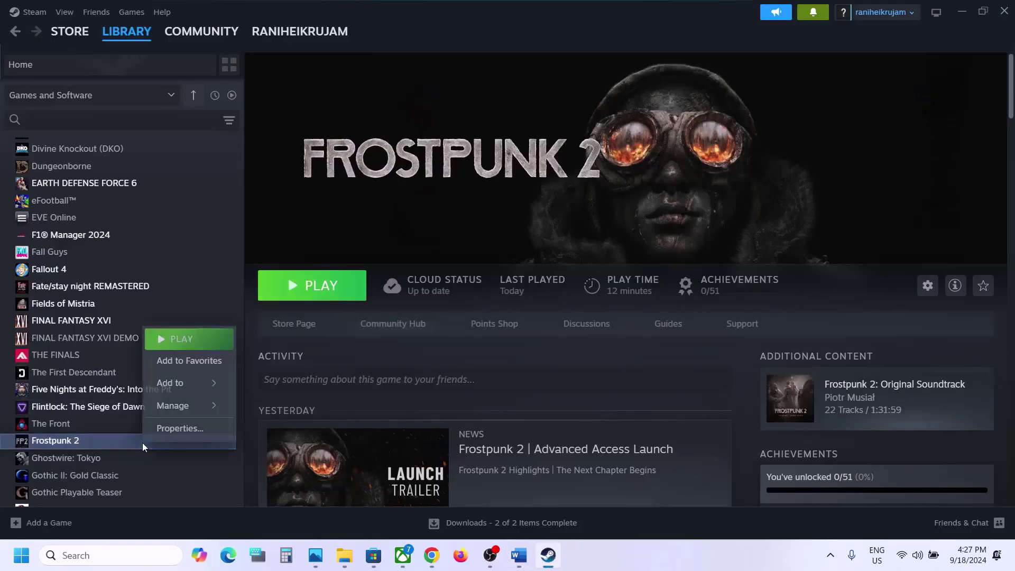
pyautogui.moveTo(195, 405)
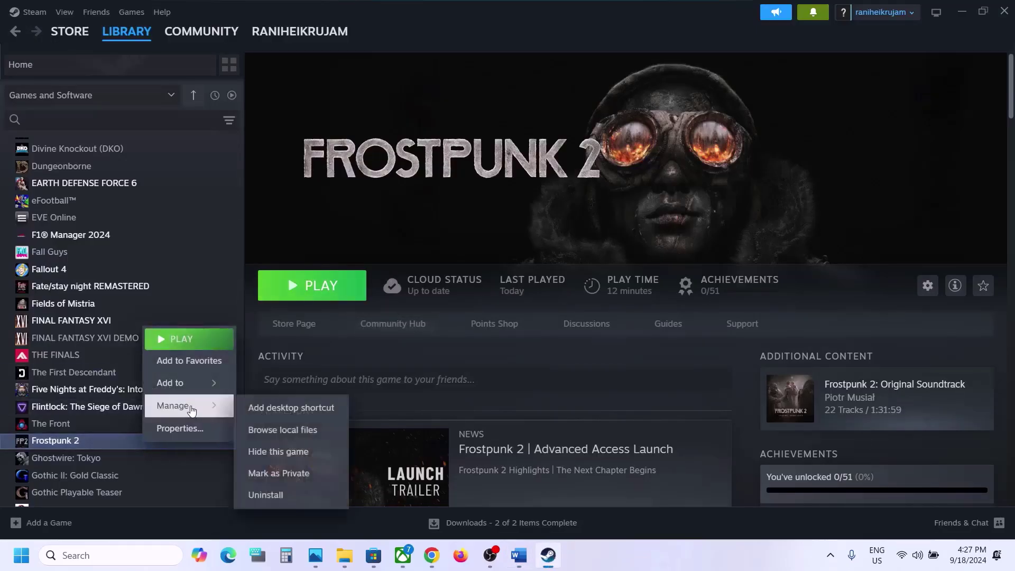
pyautogui.click(317, 430)
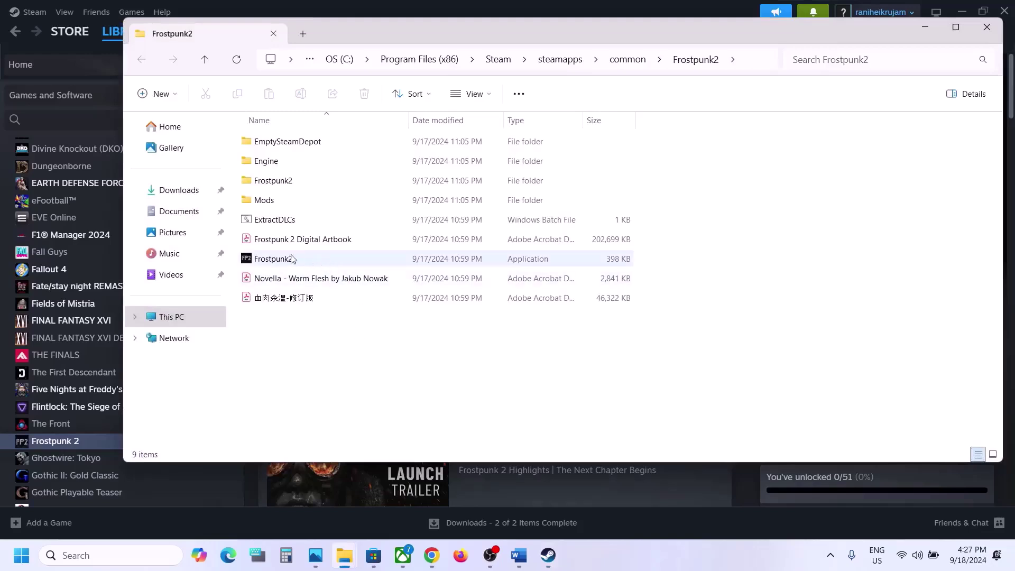
# - Tick 'Run this program as an administrator' in Frostpunk2.exe's Compatibility properties and apply it
pyautogui.click(275, 263)
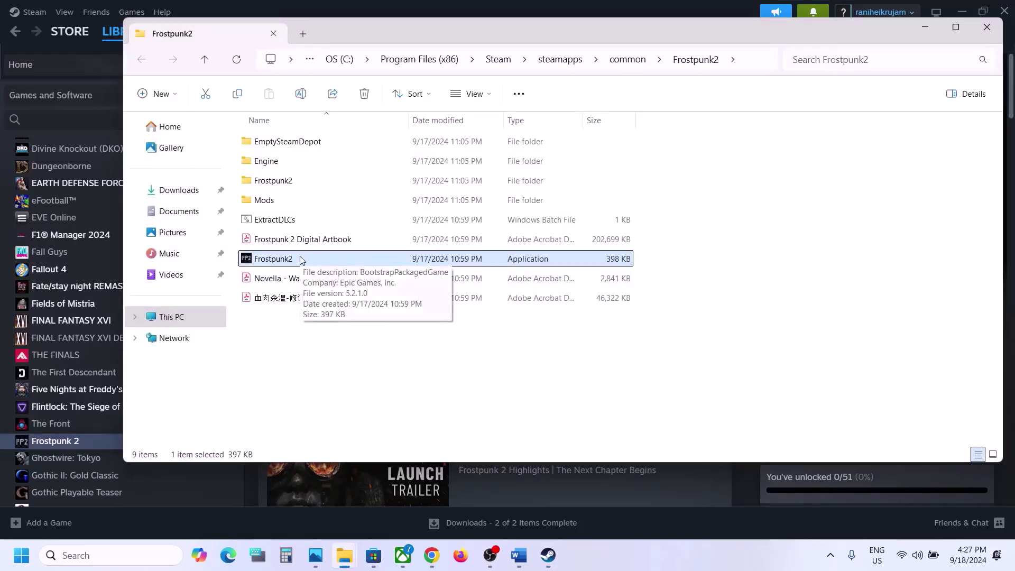
pyautogui.rightClick(299, 259)
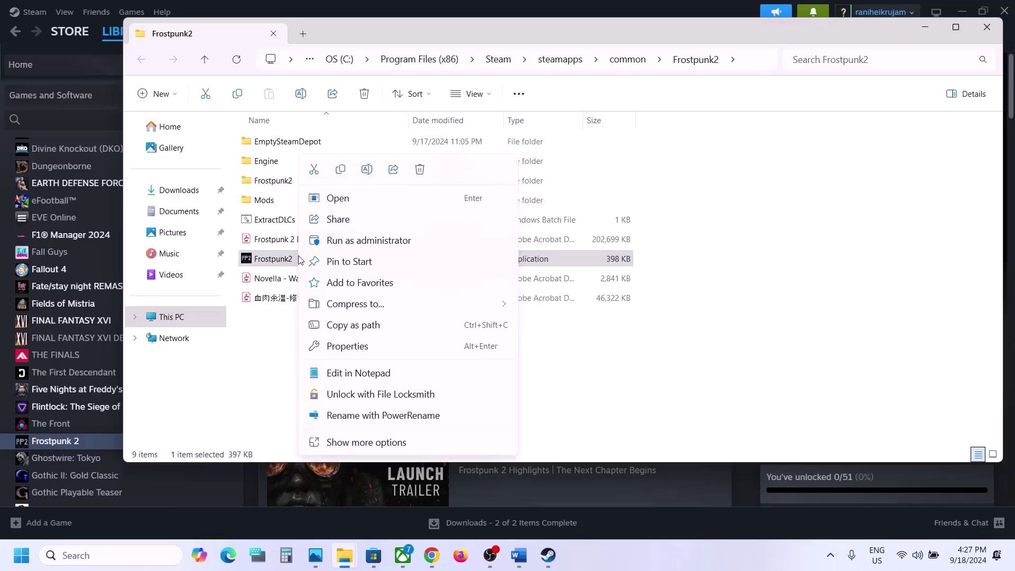
pyautogui.click(363, 347)
pyautogui.click(426, 211)
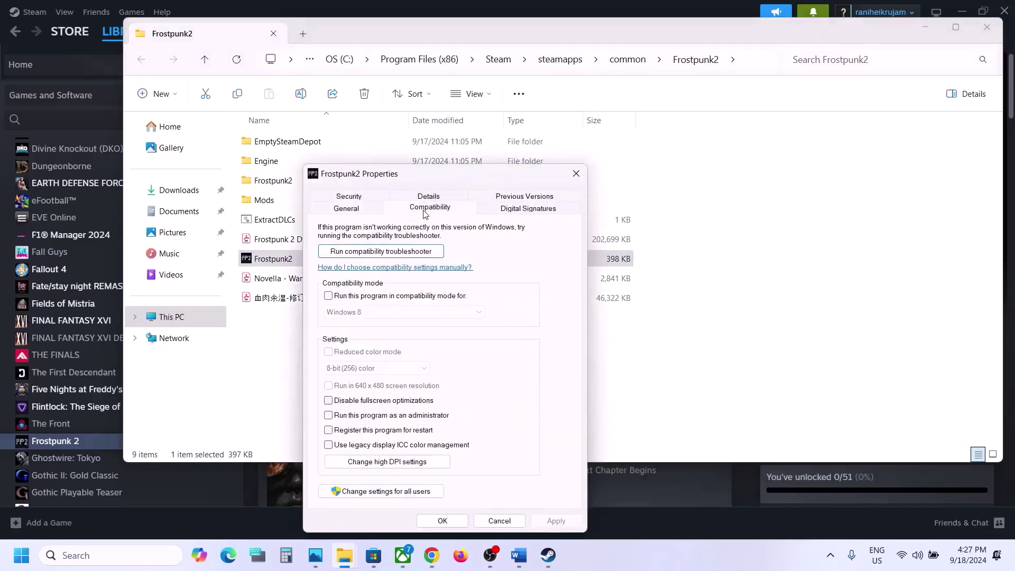
pyautogui.click(328, 415)
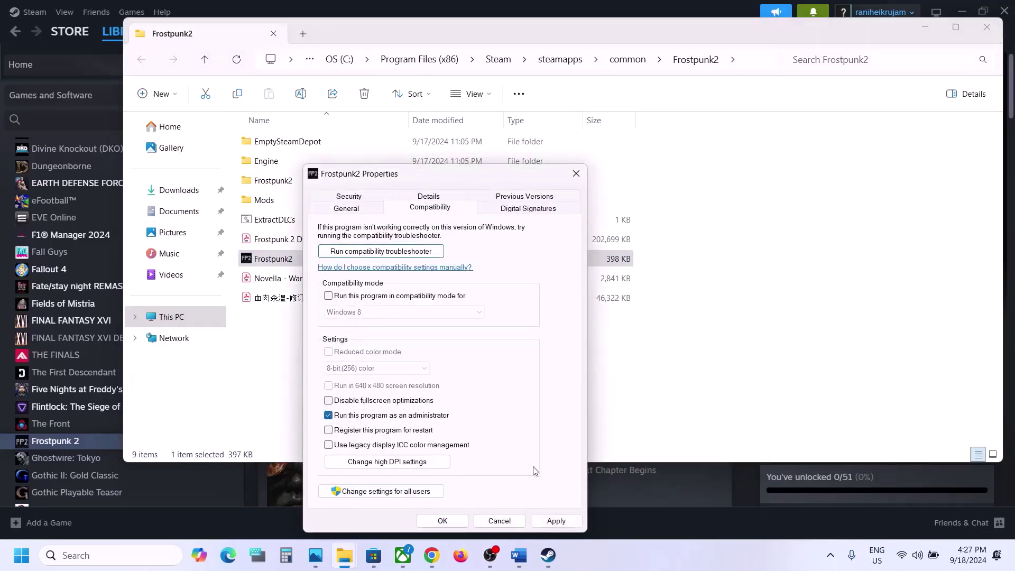
pyautogui.click(553, 521)
pyautogui.click(444, 521)
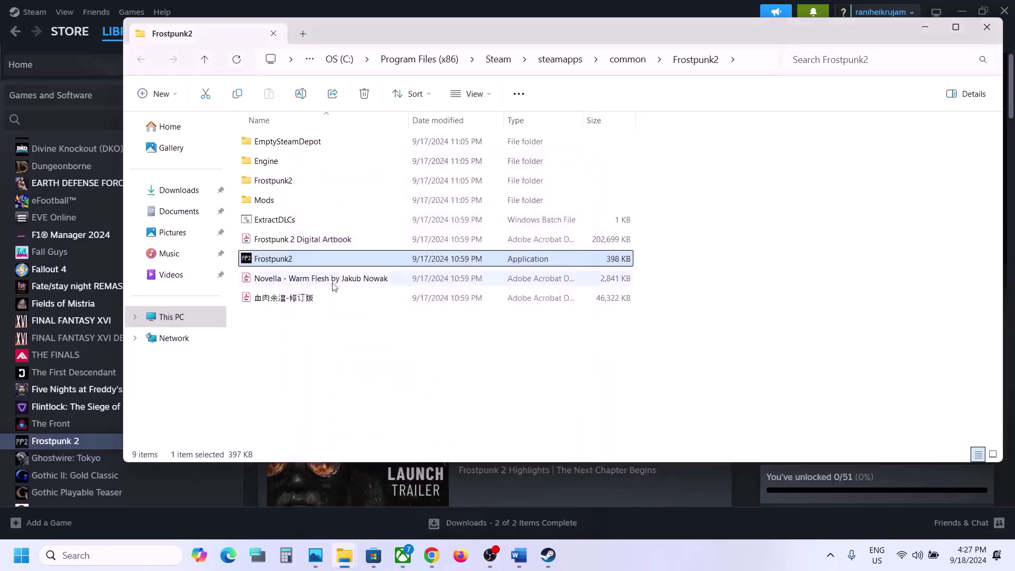
# - Turn on compatibility mode in Frostpunk2's Compatibility properties
pyautogui.rightClick(310, 261)
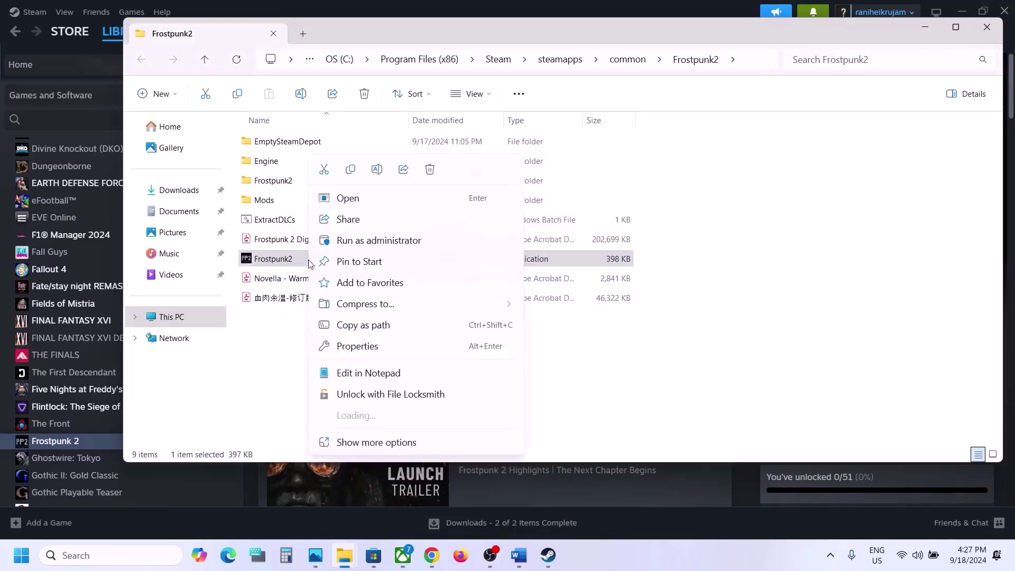
pyautogui.click(377, 347)
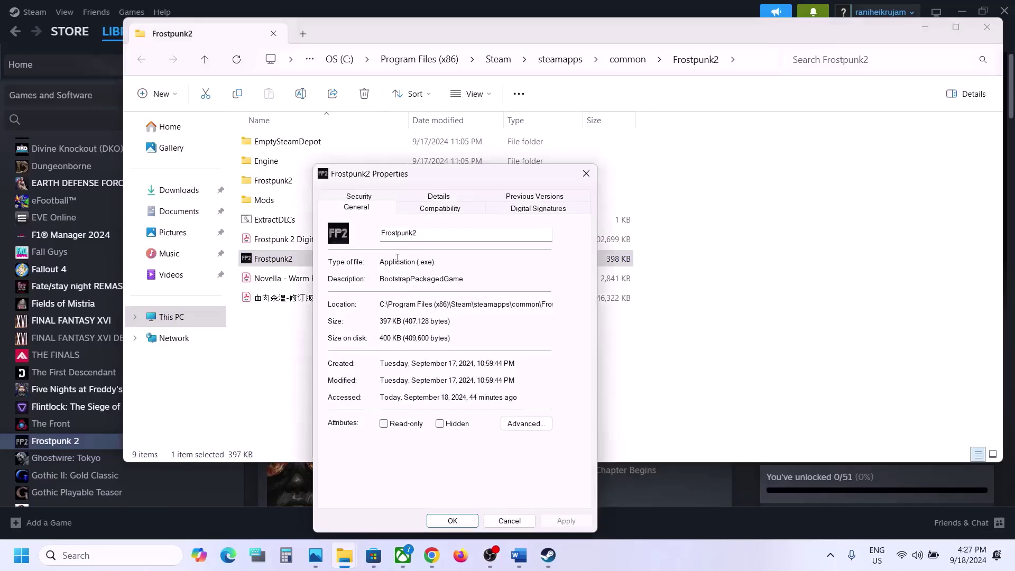
pyautogui.click(419, 209)
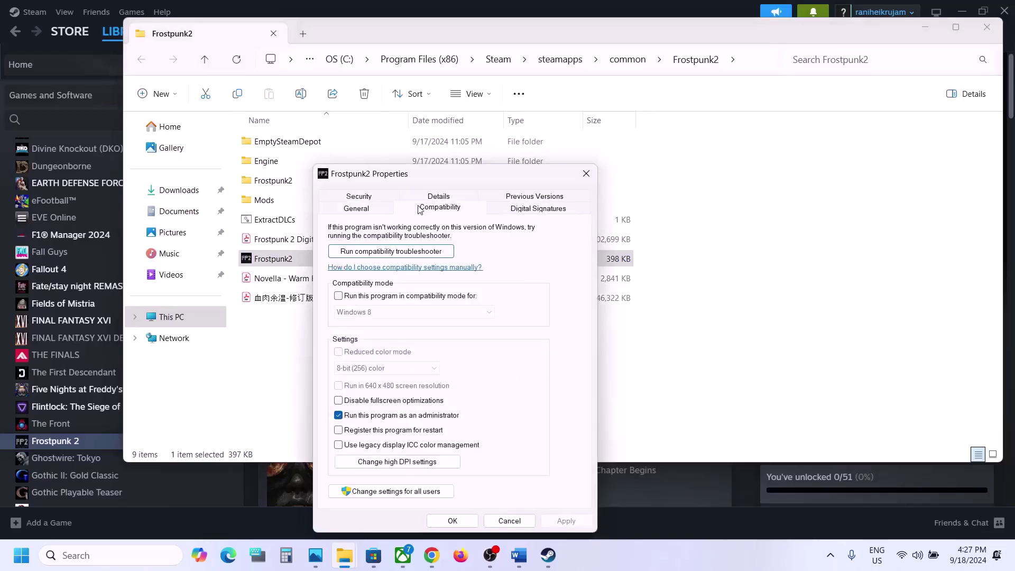
pyautogui.click(338, 296)
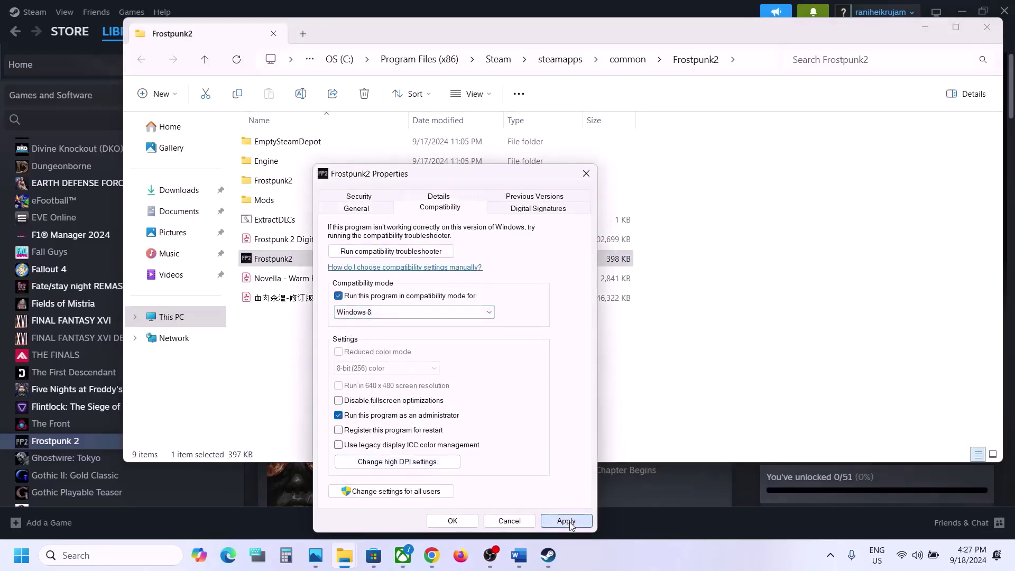
pyautogui.click(451, 522)
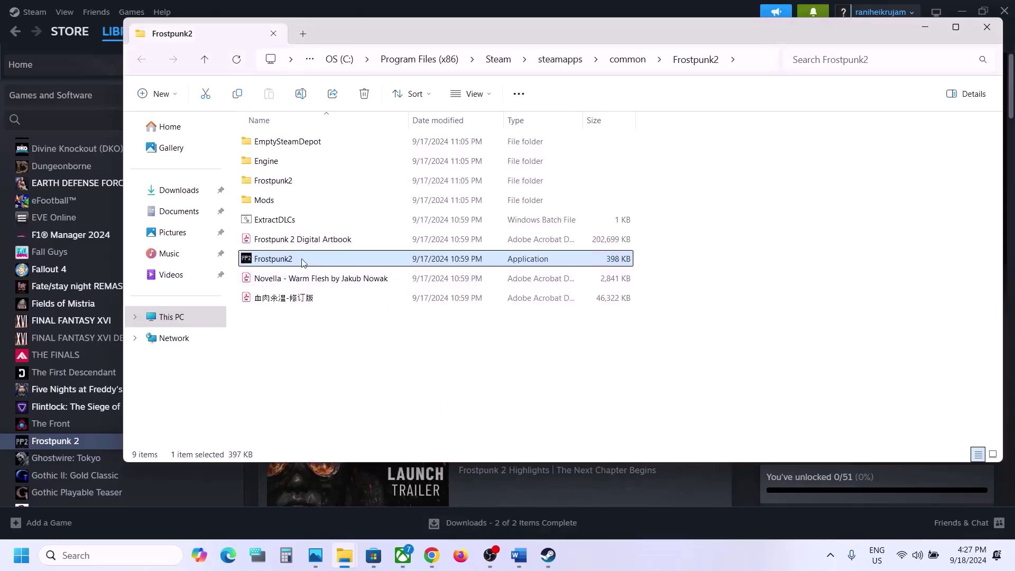
# - Set Frostpunk2's compatibility mode to Windows 7 and disable fullscreen optimizations
pyautogui.rightClick(303, 263)
pyautogui.click(361, 347)
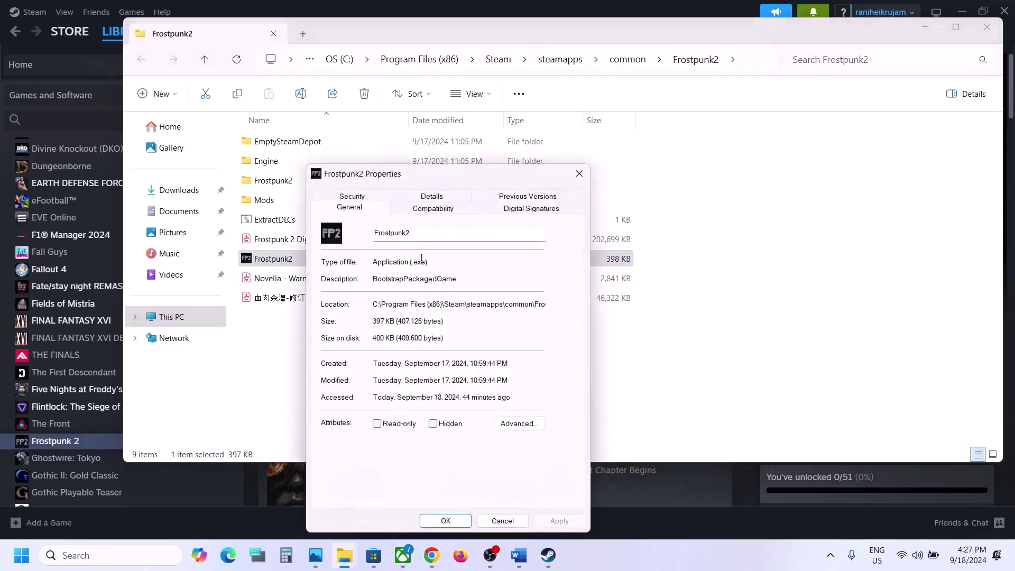
pyautogui.click(408, 211)
pyautogui.click(355, 313)
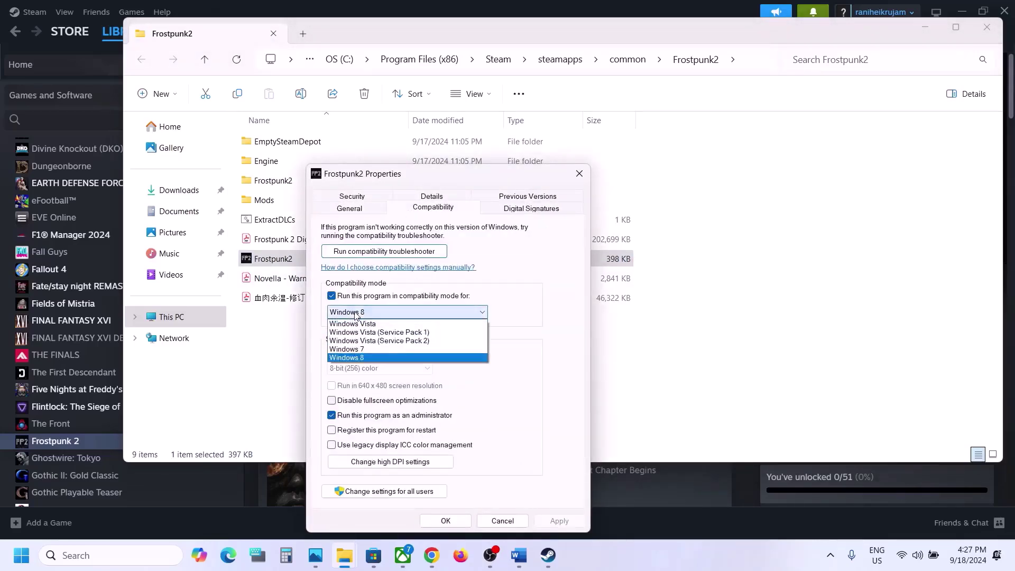
pyautogui.click(372, 348)
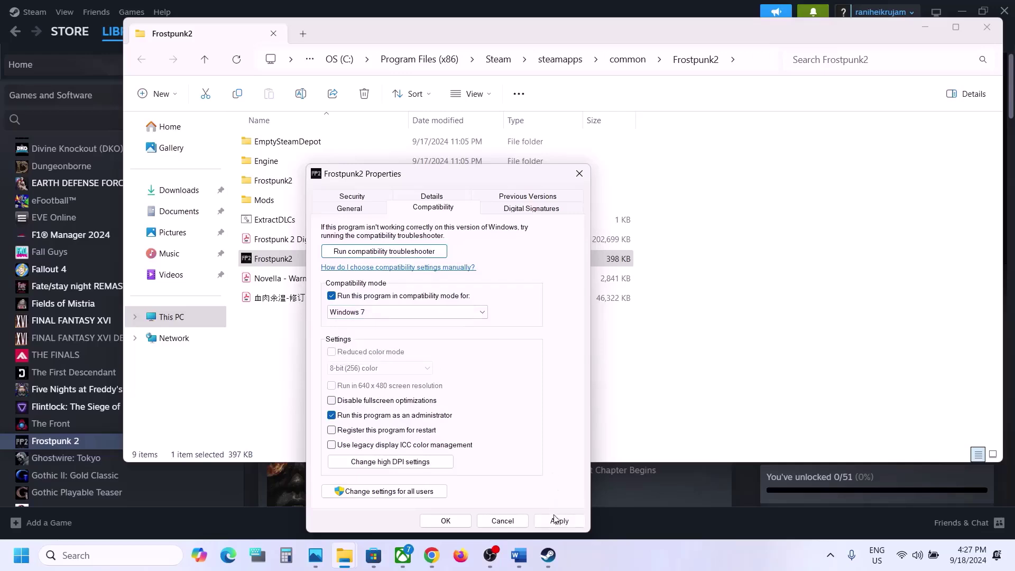
pyautogui.click(553, 521)
pyautogui.click(554, 521)
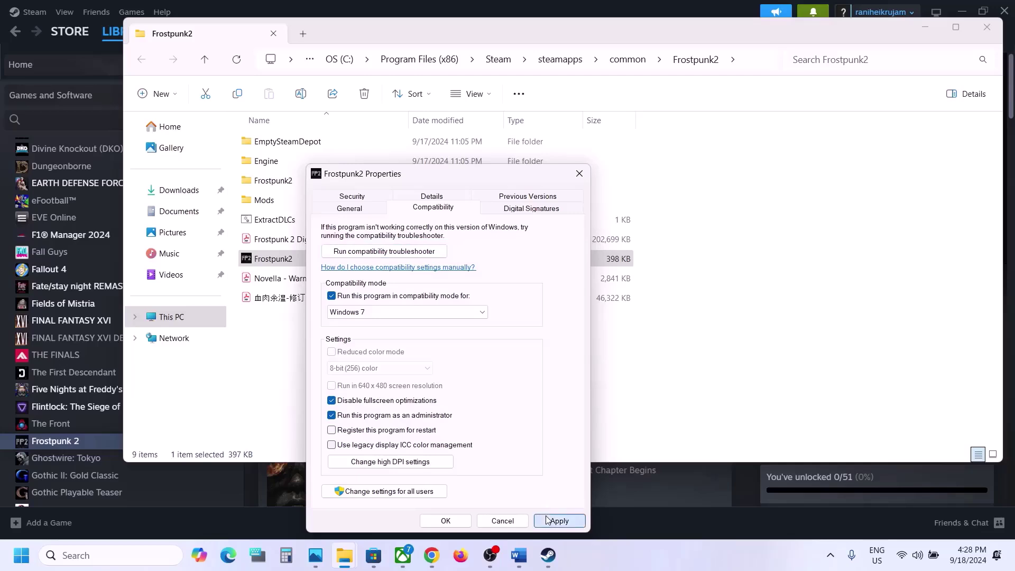
pyautogui.click(446, 522)
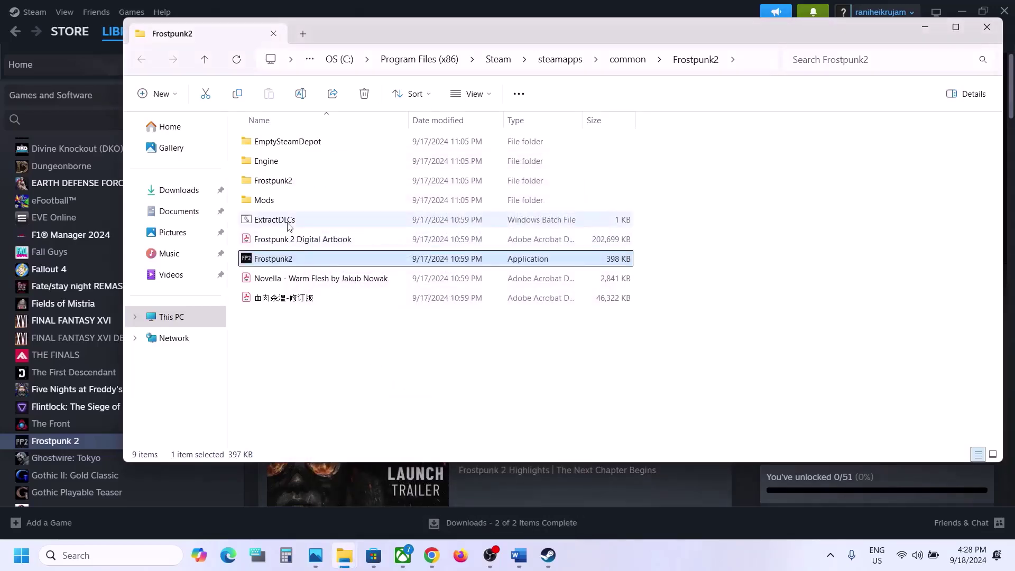